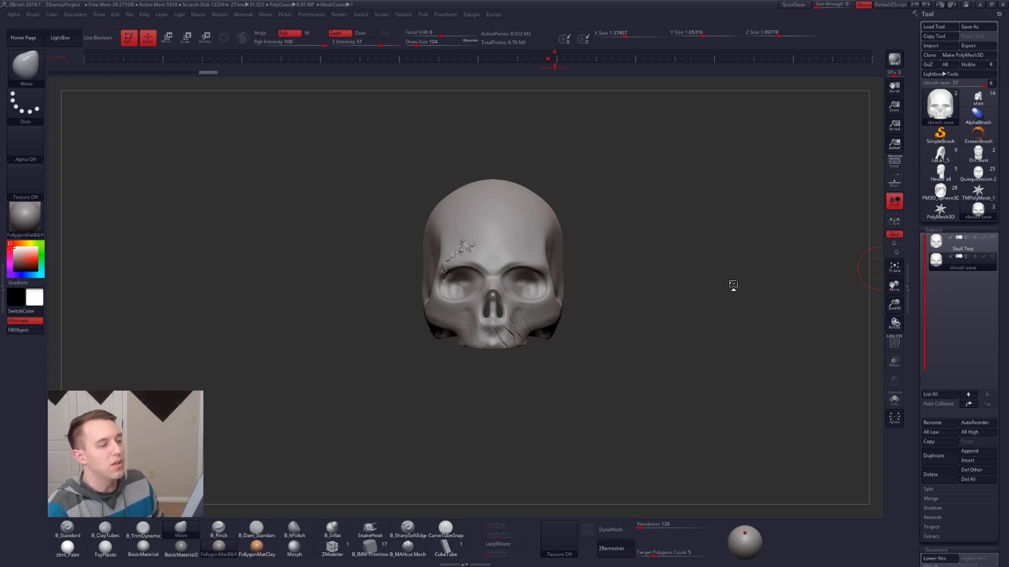
left_click_drag(732, 284, 552, 301)
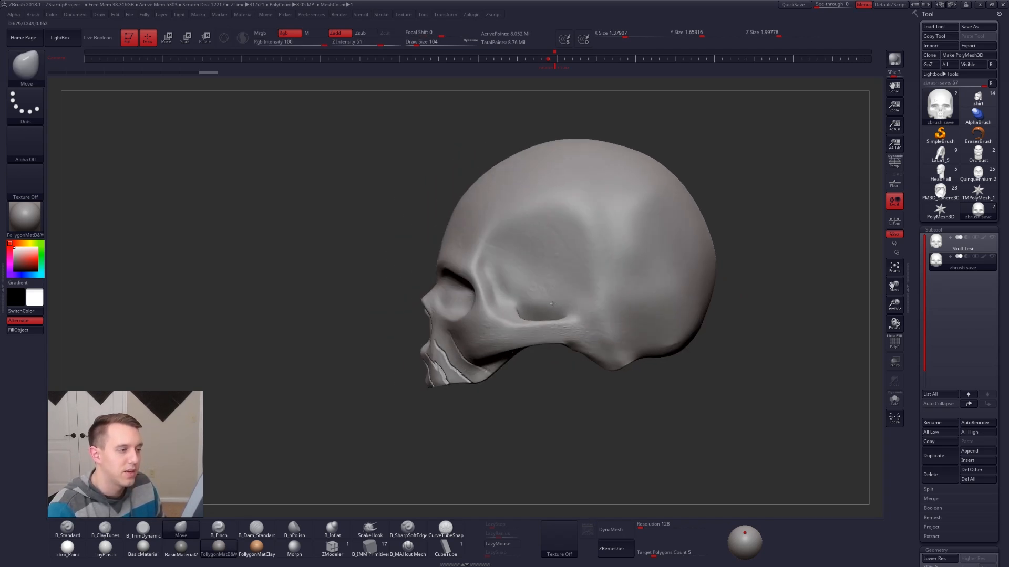
right_click_drag(499, 297, 571, 302)
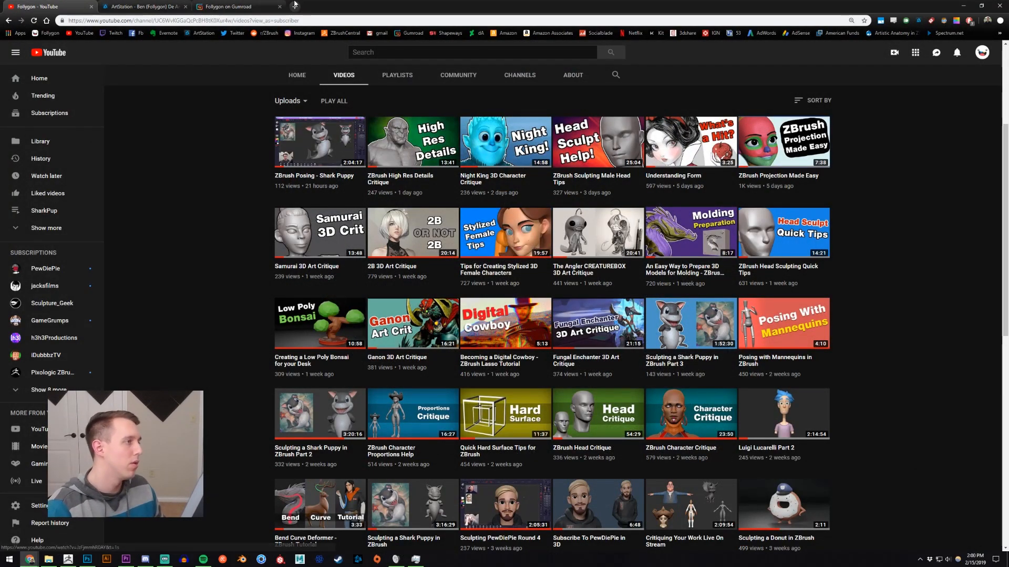
Step: Search Google Images for "human skull" in a new browser tab
left_click(294, 4)
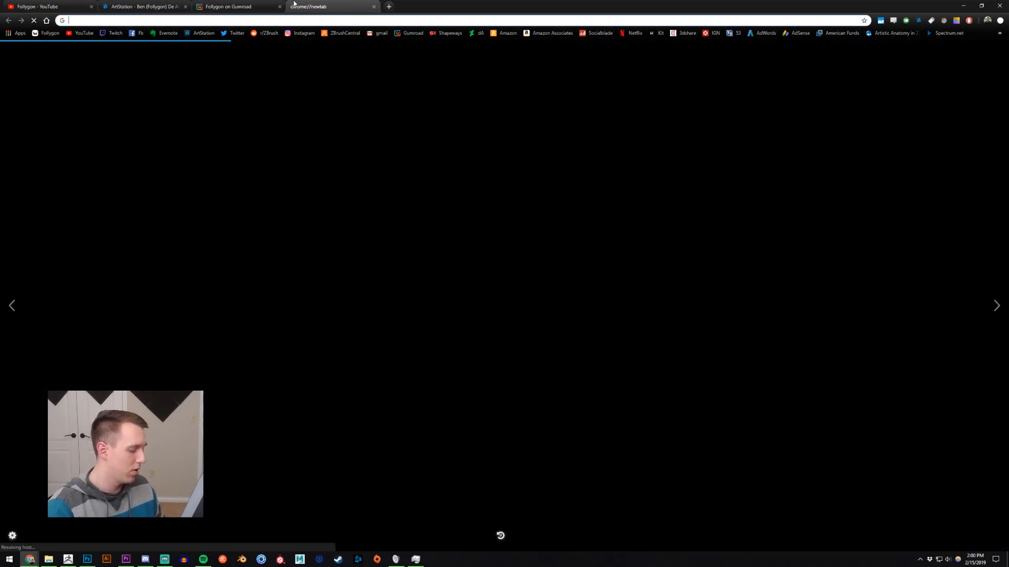
type("hum")
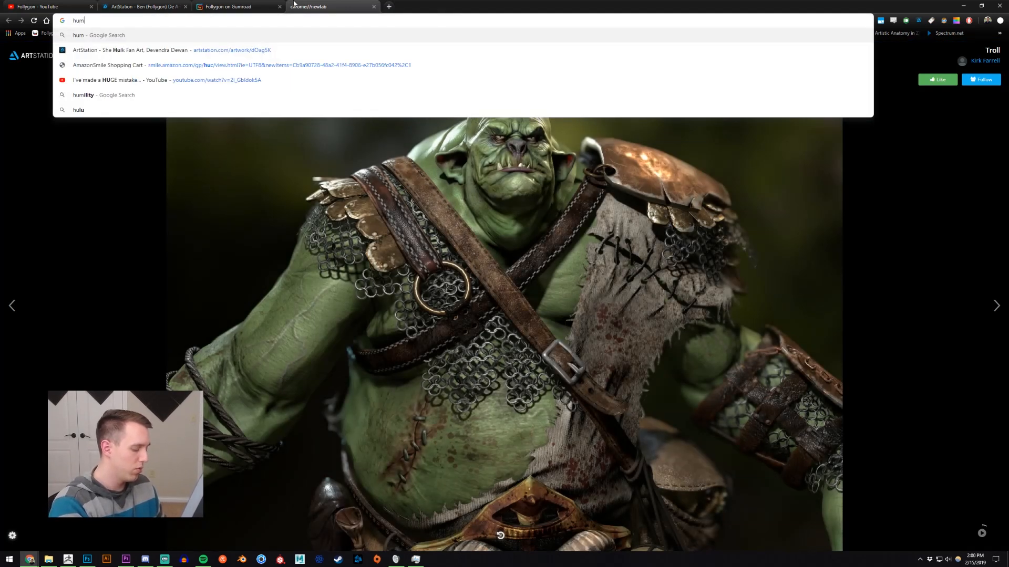
type("an skull")
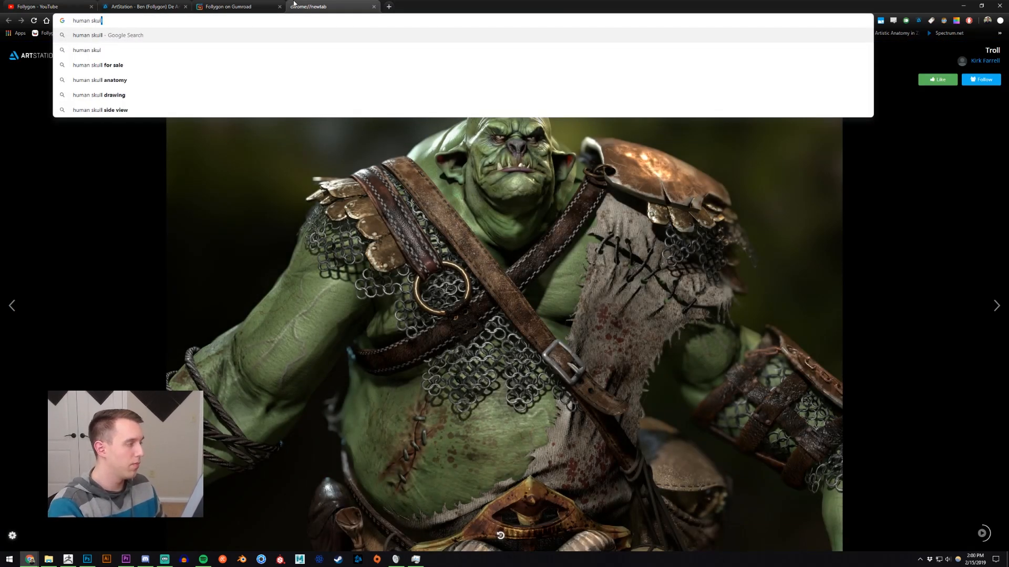
key("Return")
left_click(92, 80)
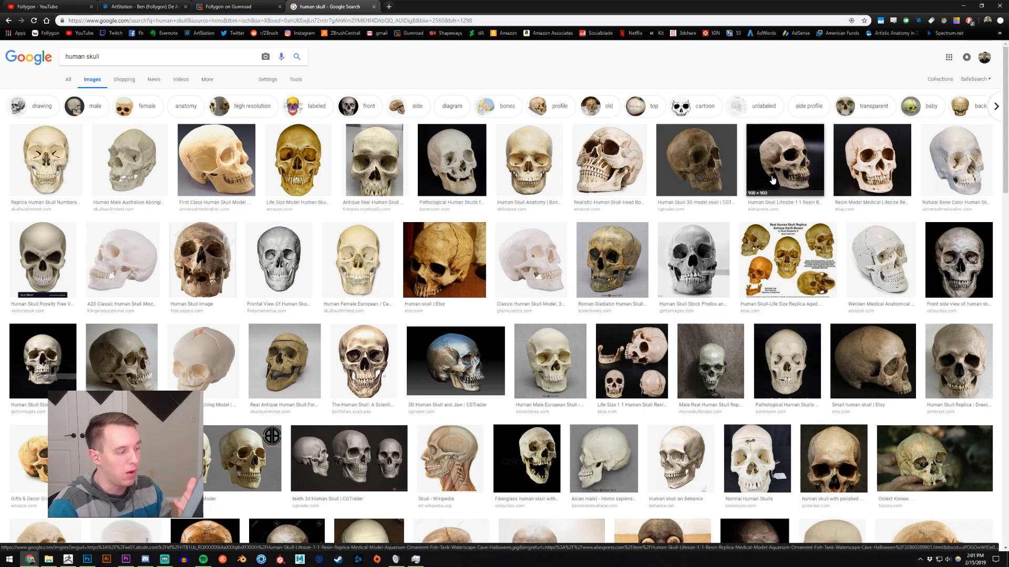
Step: Preview the 3D Human Skull and Jaw, First Class Human Skull Model and Replica Human Skull Numbered images, closing the preview at the end
left_click(450, 347)
scroll(451, 349, "up", 3)
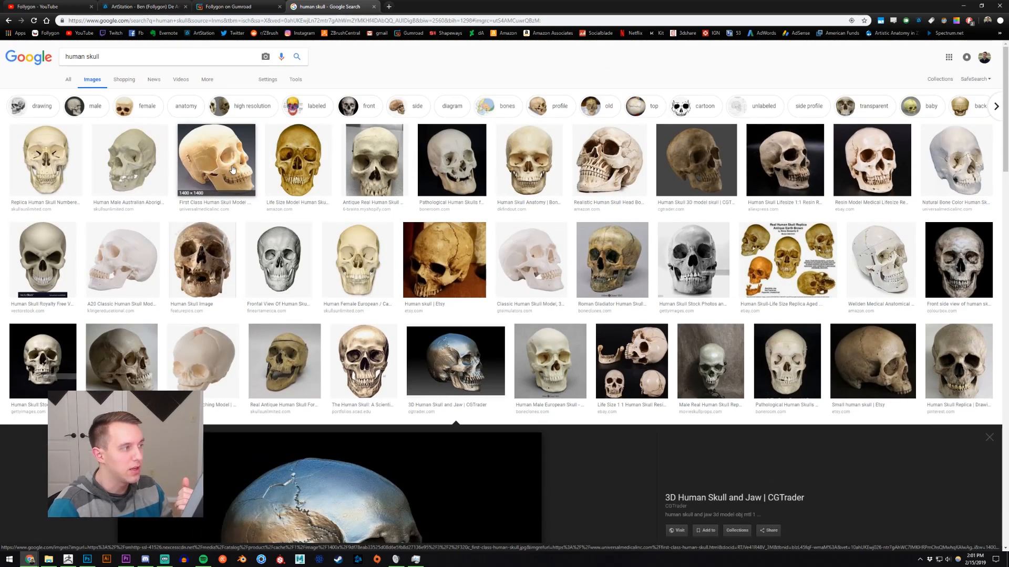
left_click(219, 157)
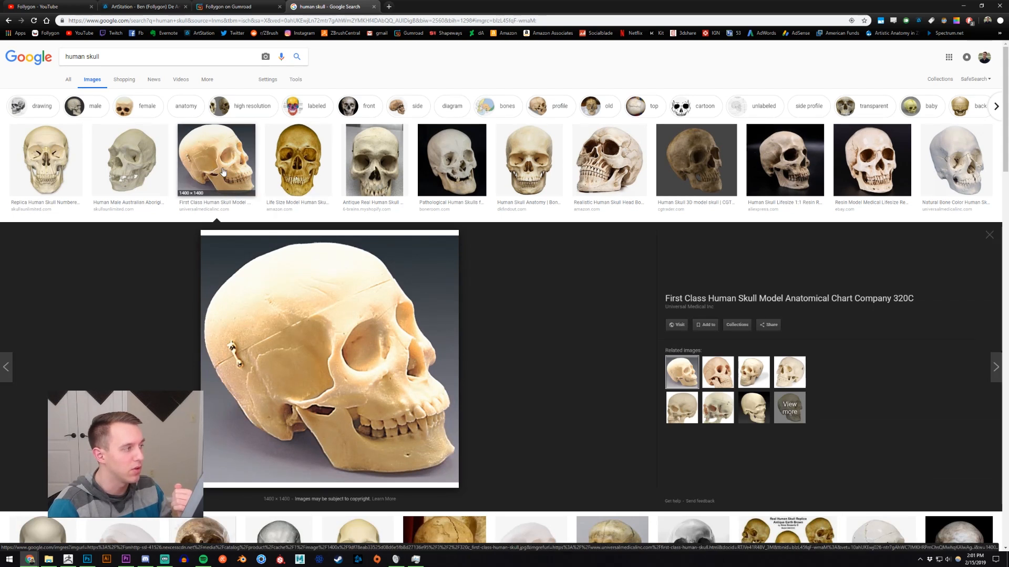
left_click(56, 153)
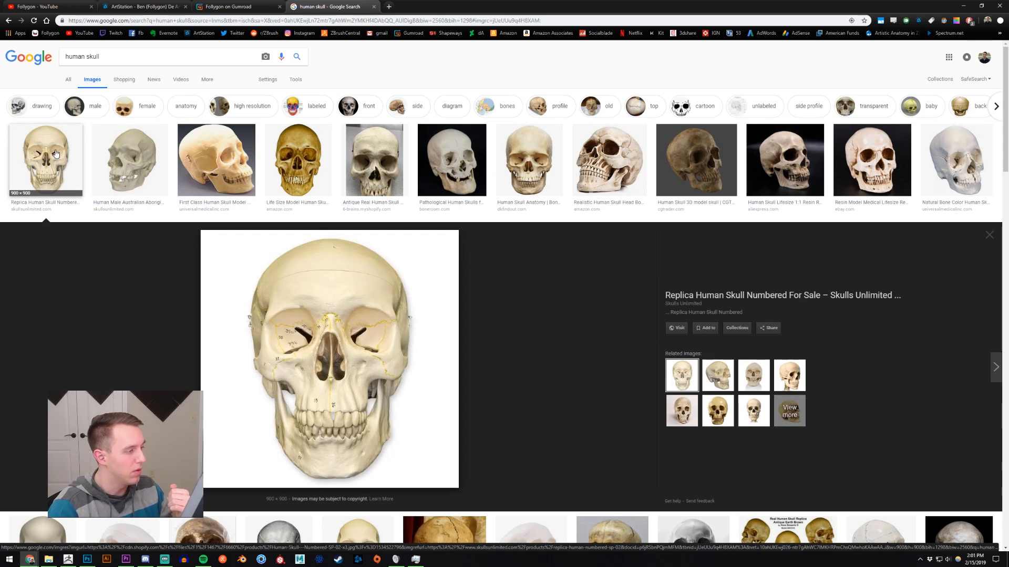
left_click(45, 216)
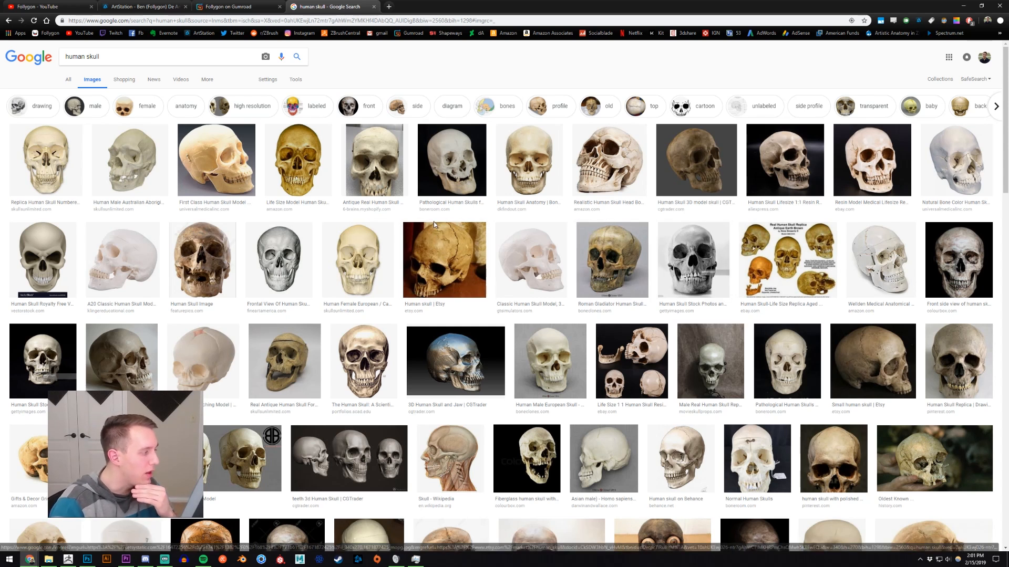
Step: Switch back to ZBrush and turn on perspective for the front view of the sculpted skull
left_click(66, 560)
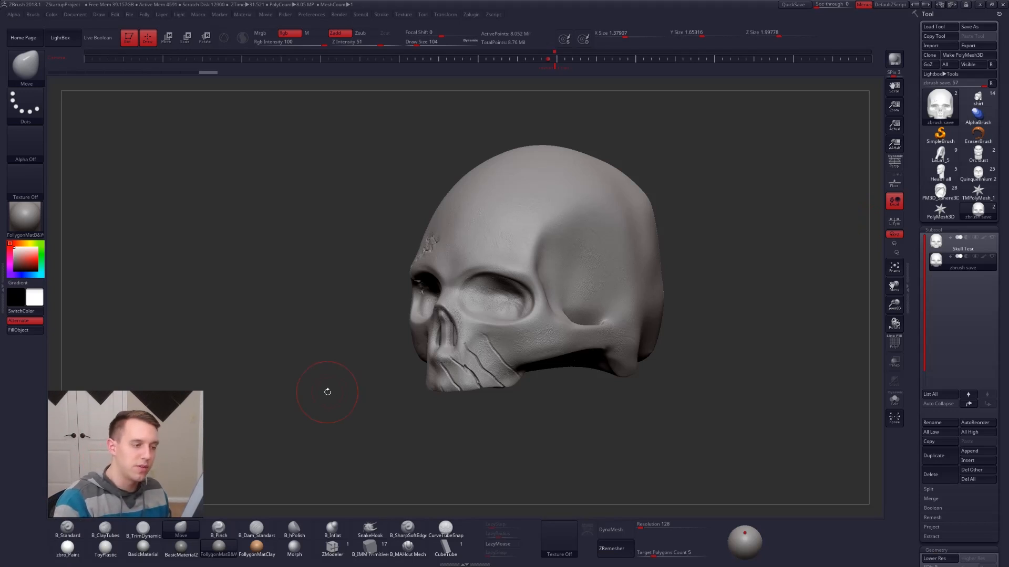
left_click_drag(327, 391, 596, 346, "shift")
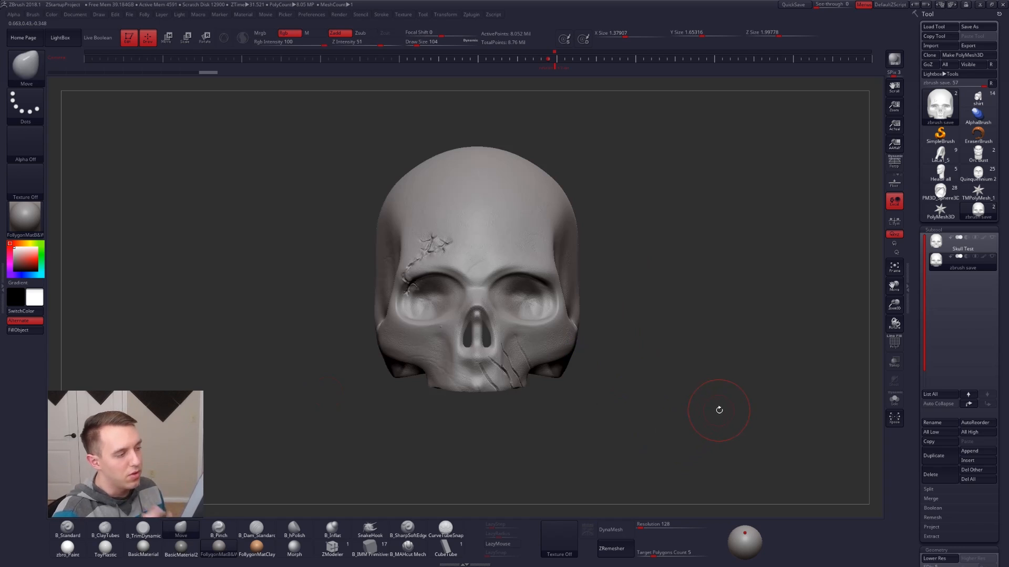
key("p")
mouse_move(553, 332)
right_mouse_down()
mouse_move(552, 319)
mouse_move(561, 365)
mouse_move(530, 303)
mouse_move(538, 318)
right_mouse_up()
Step: Lower the sculpted skull to its lowest subdivision level and set the draw size to 140
key("shift+d")
key("shift+d")
key("shift+d")
key("shift+d")
key("space")
left_click_drag(553, 315, 557, 314)
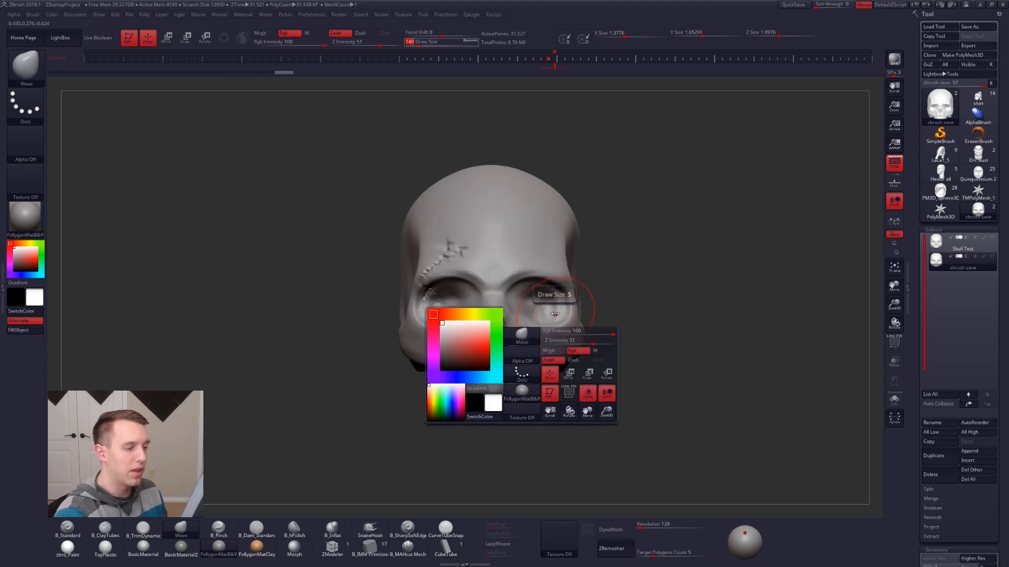
right_click_drag(569, 306, 605, 356, "ctrl")
right_click_drag(709, 438, 679, 425, "alt")
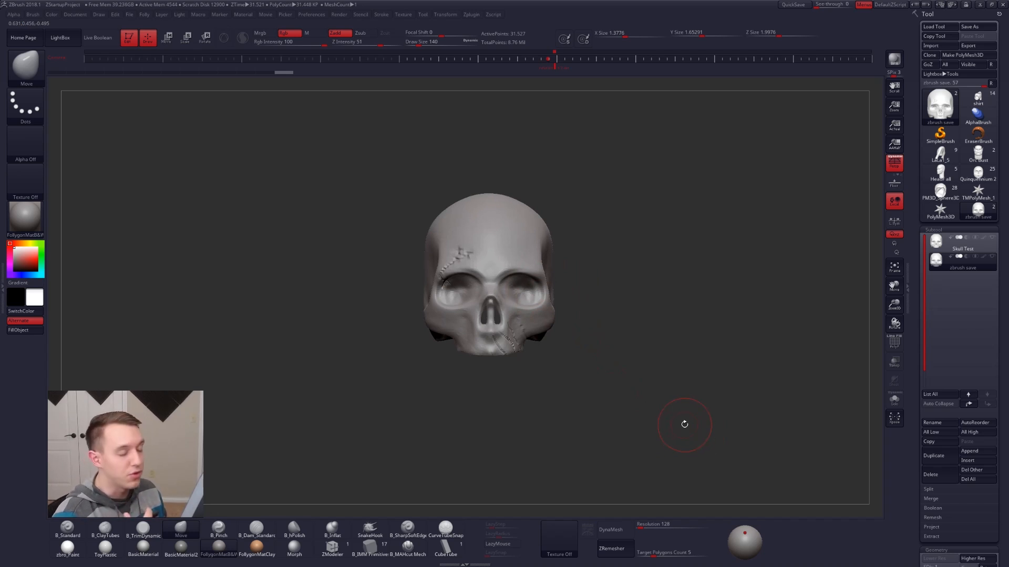
Step: Raise the sculpted skull back to its highest subdivision level
key("d")
key("d")
key("d")
key("d")
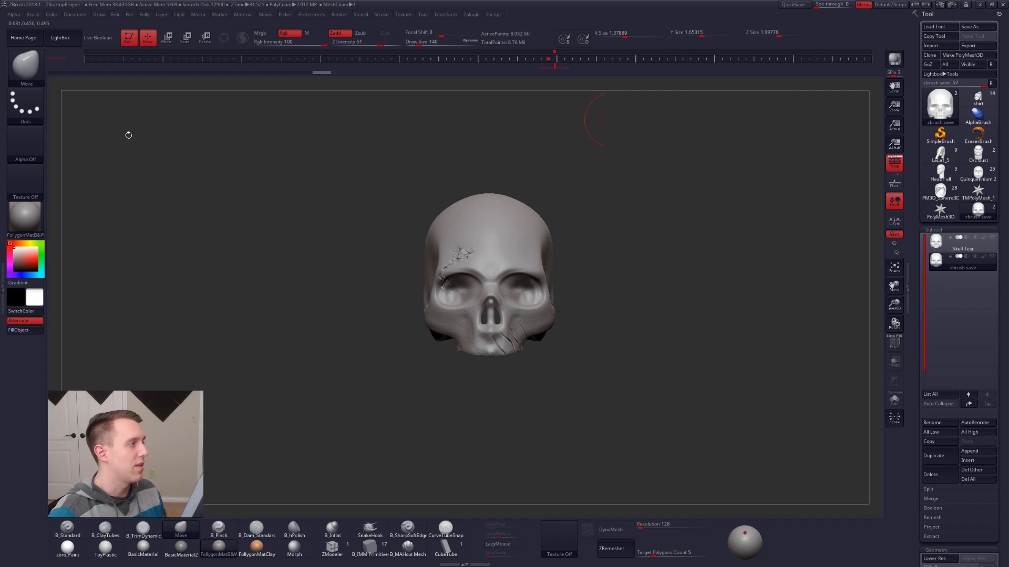
Step: Load the skeletal Anatomy_Model.ZTL from the LightBox tools and hide LightBox again
left_click(60, 37)
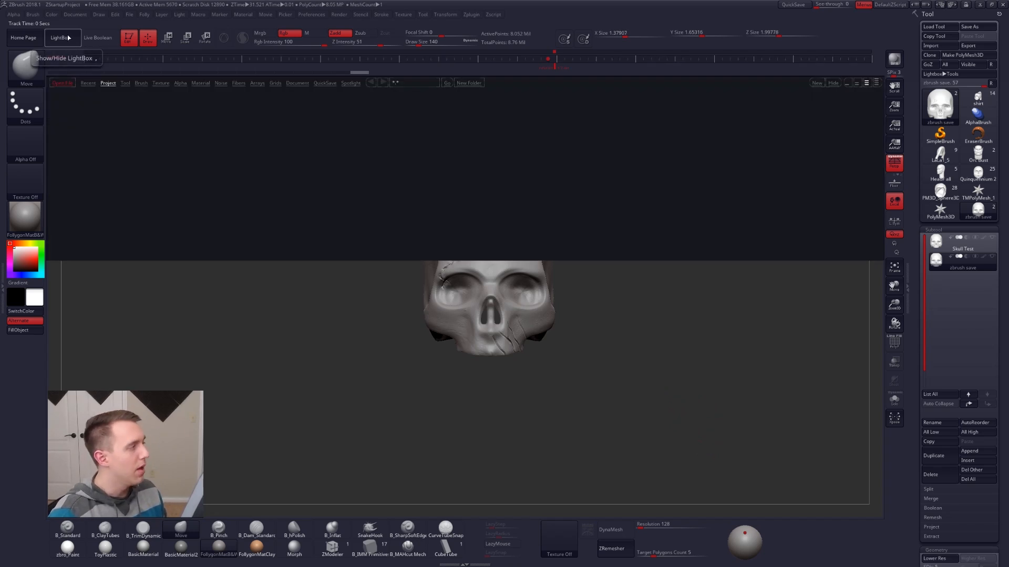
left_click(124, 84)
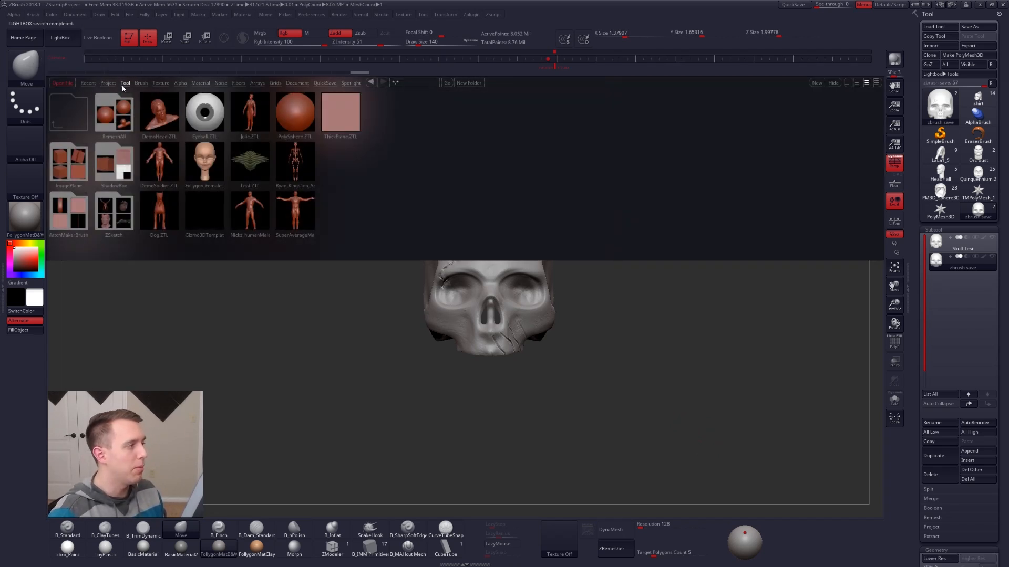
double_click(300, 161)
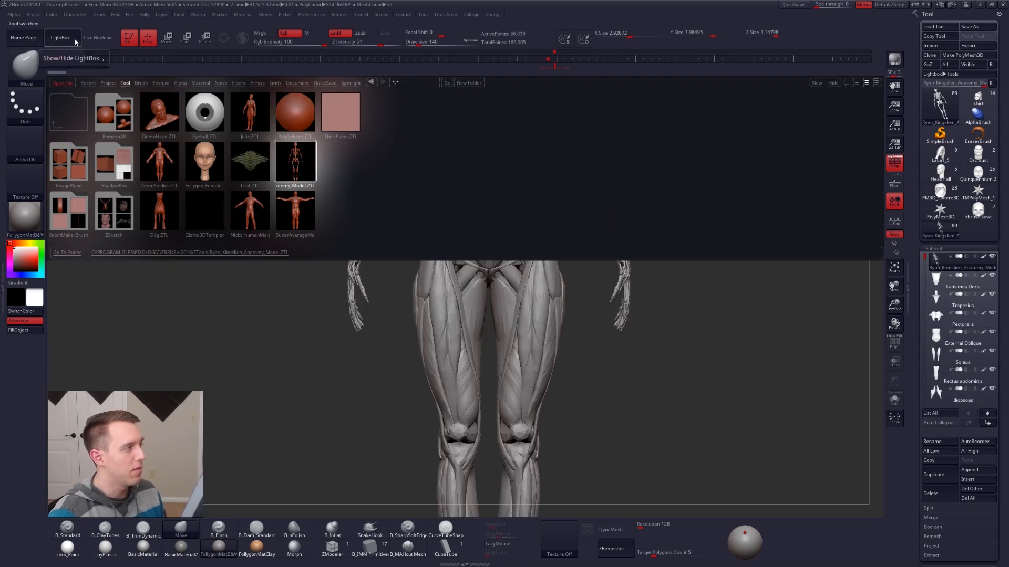
left_click(74, 39)
Step: Isolate the skeleton subtool with polyframe shown and split it into polygroups with Auto Groups
key("shift+alt+s")
left_click_drag(596, 123, 593, 367, "alt")
key("shift+f")
key("ctrl+shift+f")
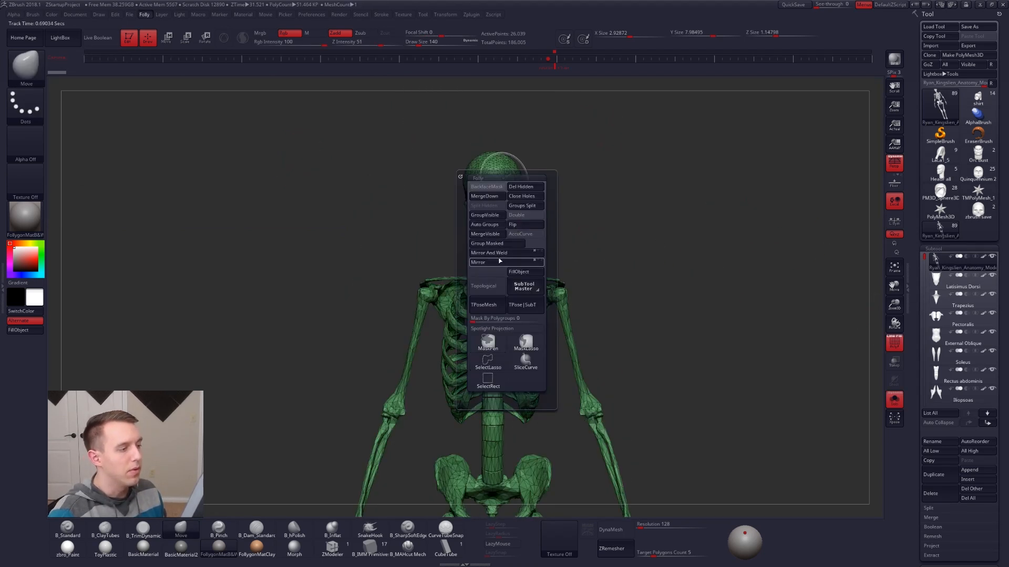
left_click(495, 226)
Step: Hide every part of the skeleton except the skull, jaw and teeth, and delete the hidden geometry
left_click(514, 171, "ctrl+shift")
left_click_drag(536, 201, 516, 255, "ctrl+shift")
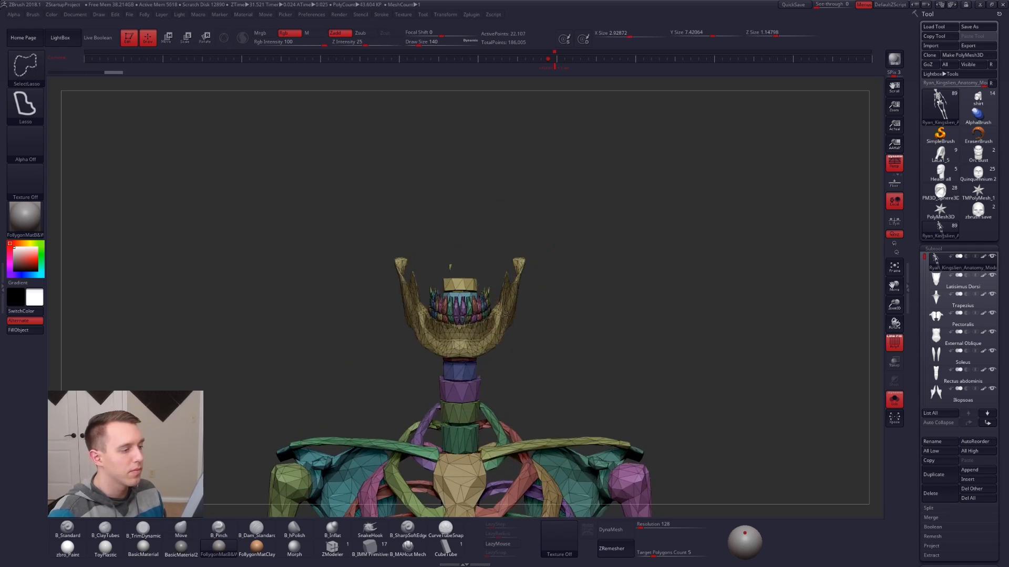
left_click(499, 290, "ctrl+alt+shift")
left_click_drag(499, 290, 444, 313)
right_click_drag(444, 314, 410, 268, "ctrl")
mouse_move(410, 268)
left_mouse_down("ctrl+alt+shift")
mouse_move(502, 360)
mouse_move(522, 323)
left_mouse_up("ctrl+alt+shift")
key("ctrl+z")
mouse_move(422, 247)
left_mouse_down("ctrl+alt+shift")
mouse_move(414, 360)
mouse_move(583, 250)
left_mouse_up("ctrl+alt+shift")
left_click_drag(565, 292, 572, 227, "ctrl+shift")
key("2")
left_click(578, 250)
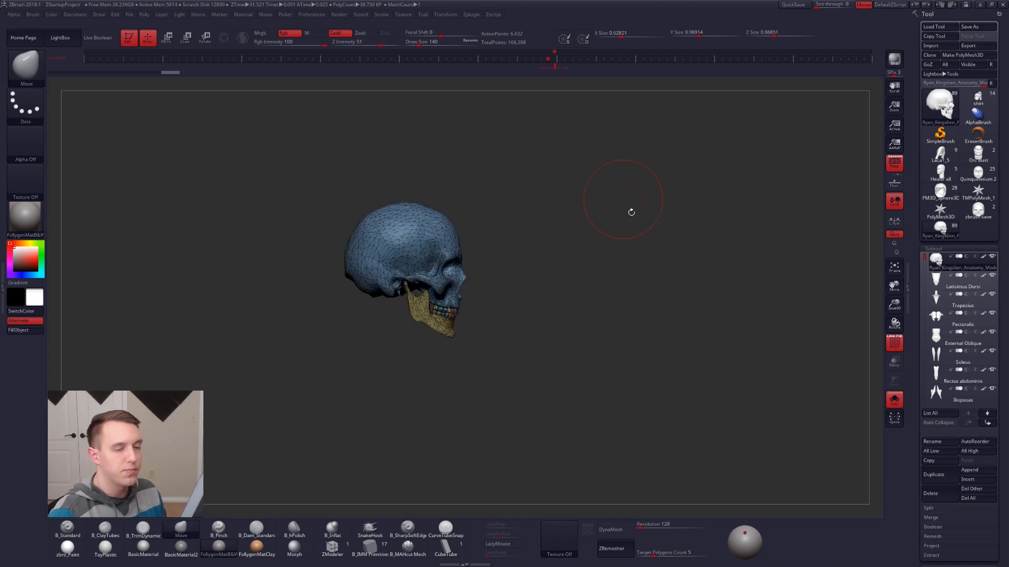
left_click_drag(624, 198, 754, 247, "shift")
Step: Append the isolated anatomy skull as a subtool to the "zbrush save" skull tool
left_click(977, 211)
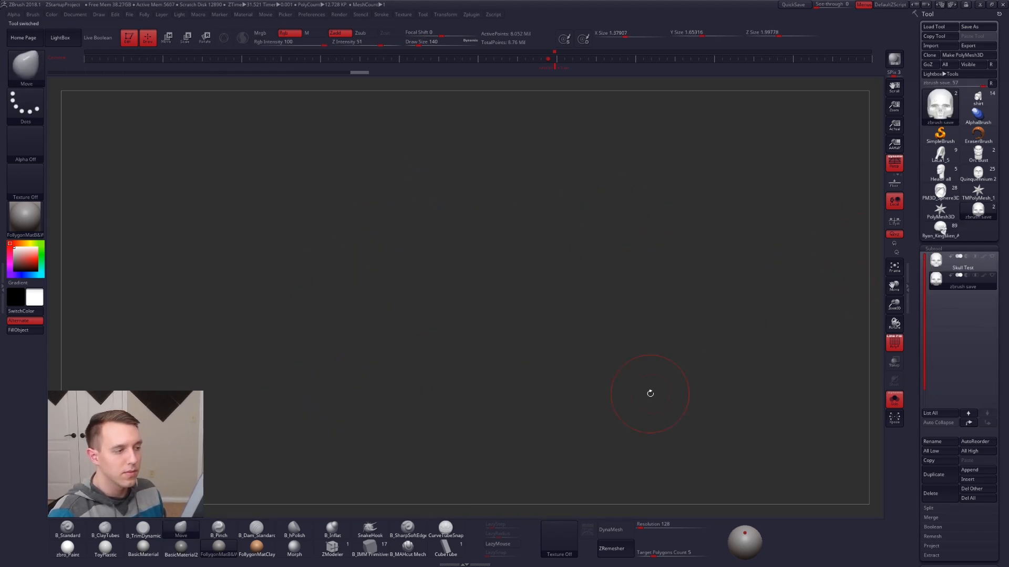
left_click(982, 470)
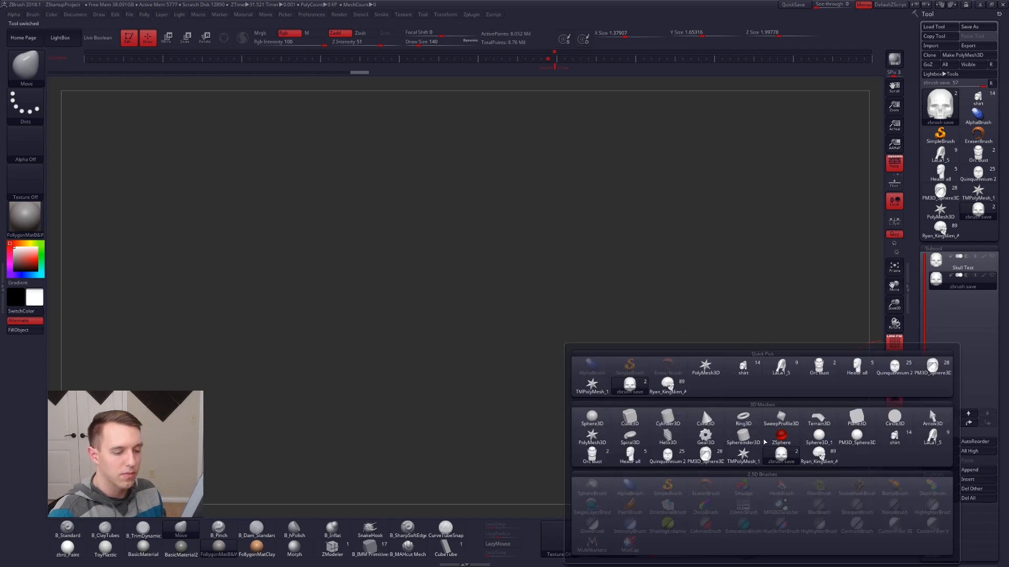
left_click(819, 454)
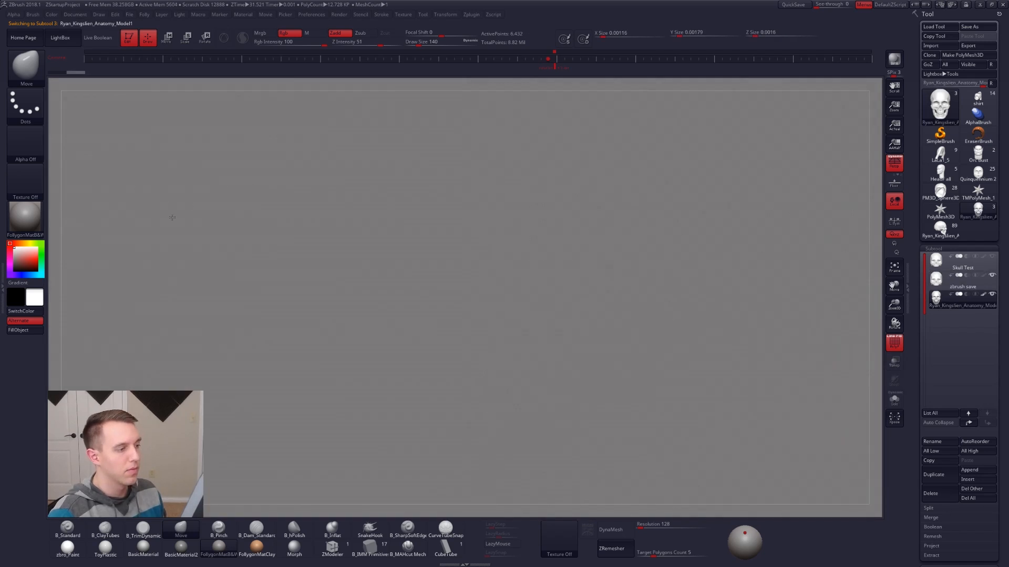
Step: Select the appended anatomy skull subtool and set its XYZ size to 2.32544
key("f")
key("f")
left_click(521, 249, "alt")
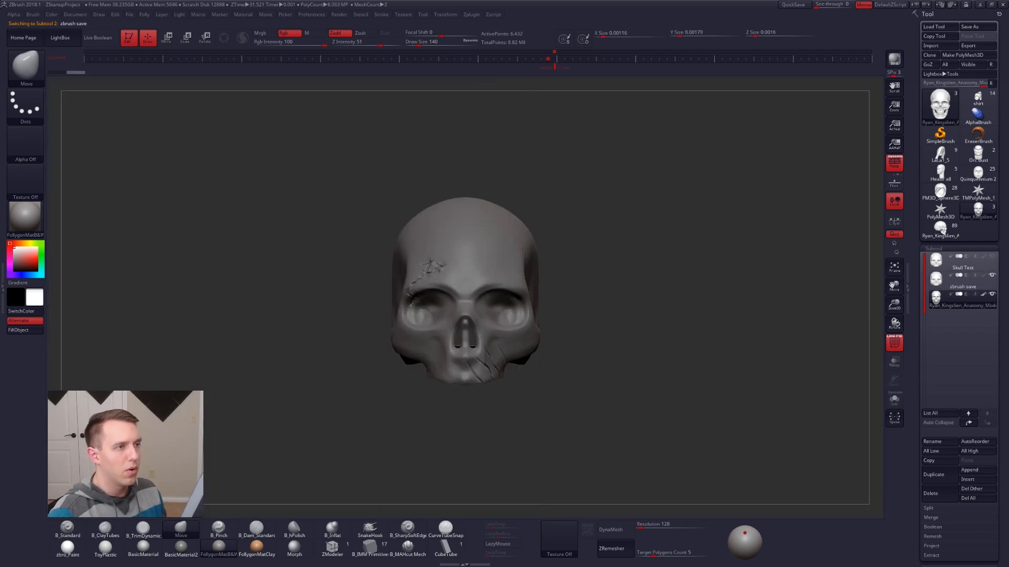
left_click(950, 303)
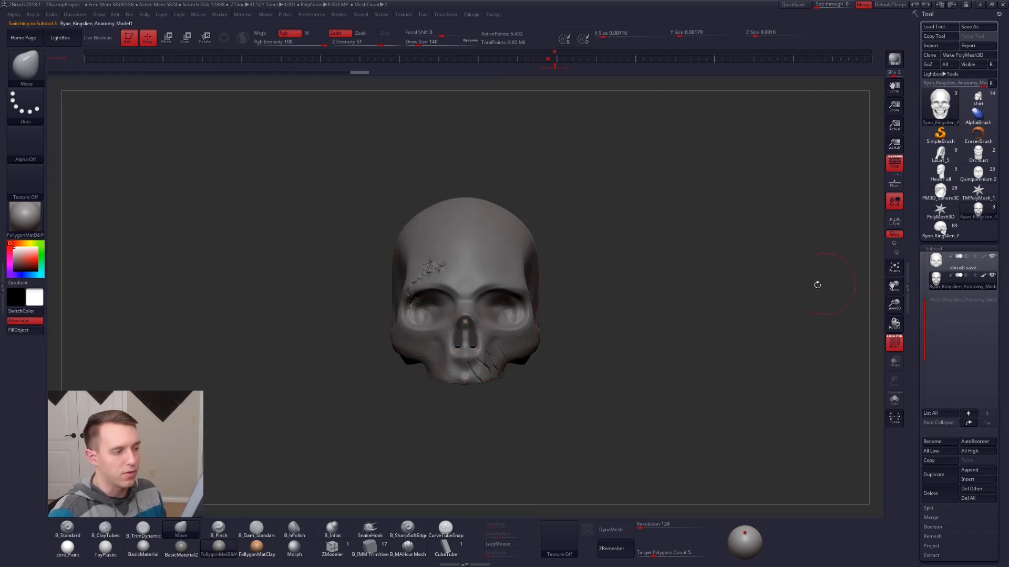
scroll(922, 301, "down", 8)
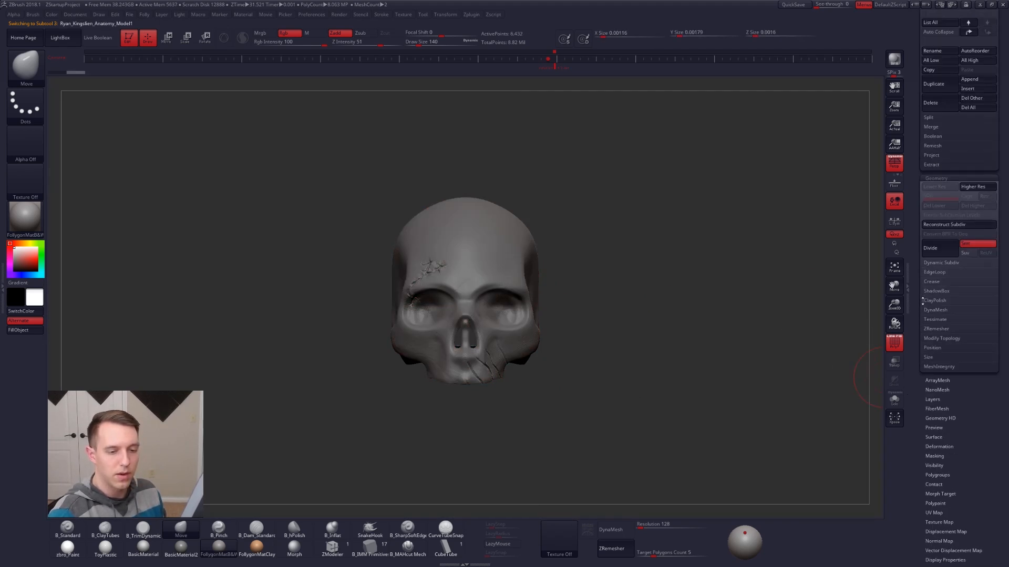
left_click(934, 358)
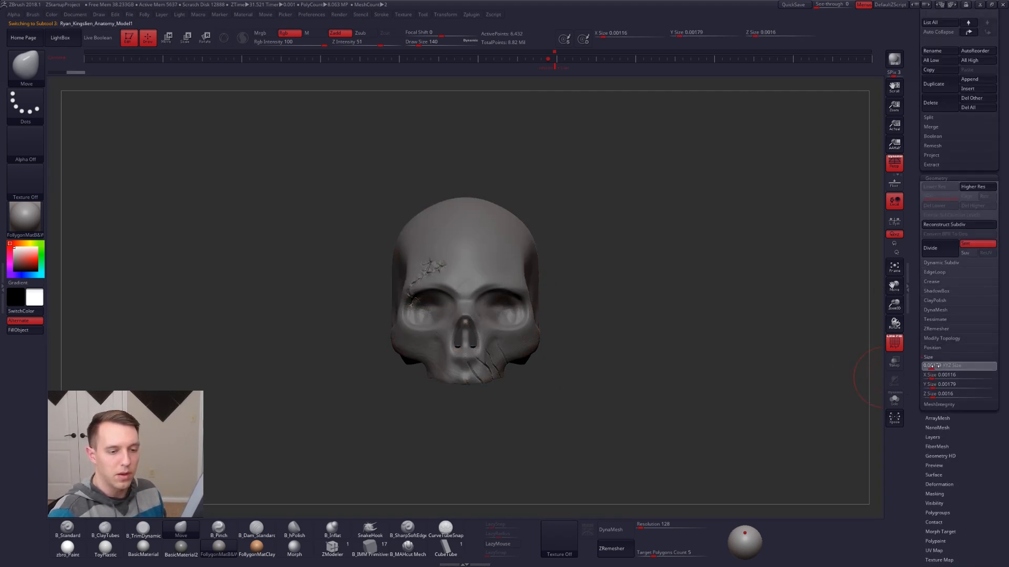
left_click_drag(946, 370, 955, 380)
Step: Move the anatomy skull to the left beside the sculpted skull and turn off the polyframe display
key("w")
left_click_drag(595, 324, 376, 334)
key("shift+f")
key("q")
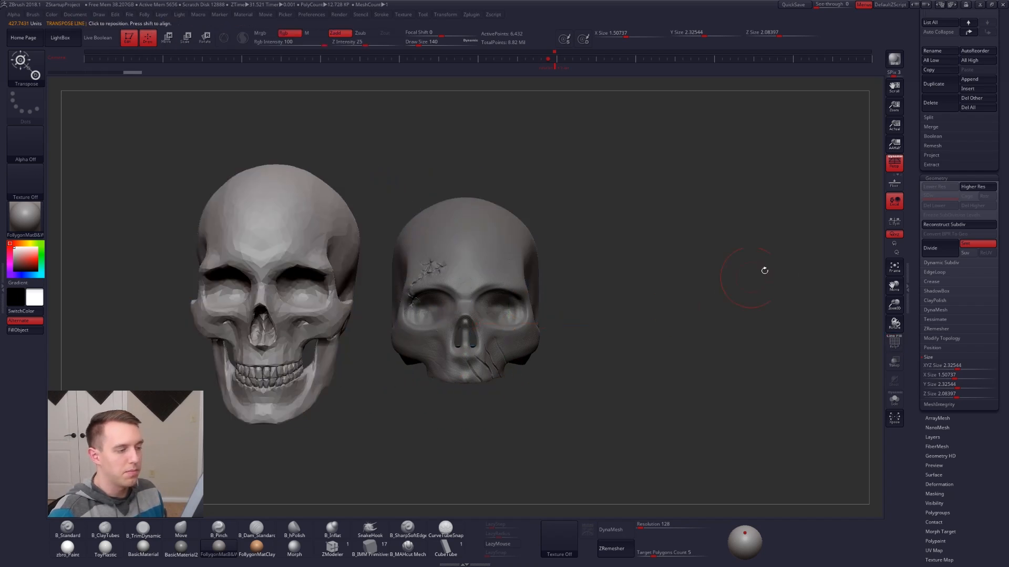
Step: Delete all subtools of the original full-body anatomy tool and confirm the deletion
scroll(970, 231, "up", 5)
left_click(940, 230)
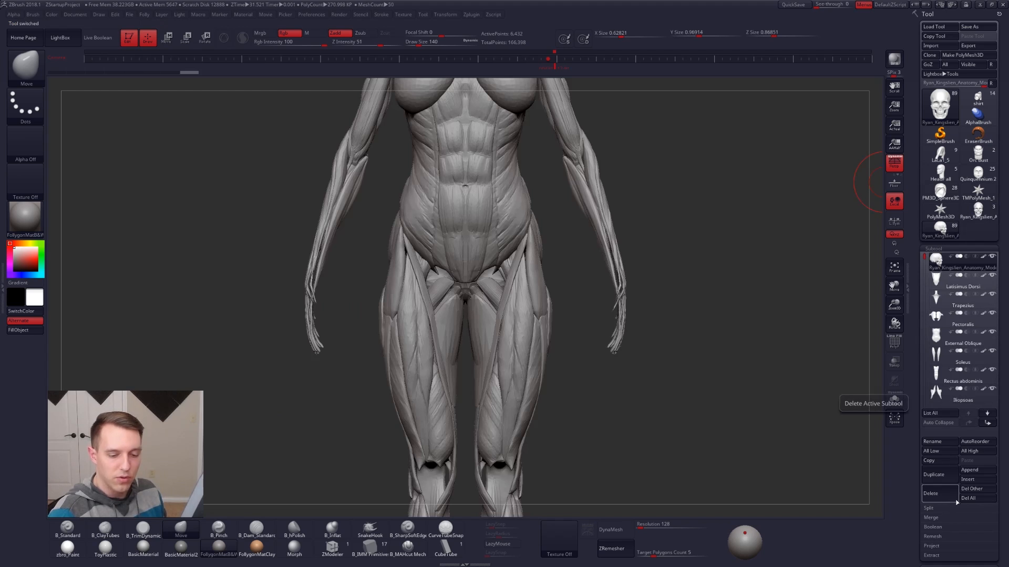
left_click(975, 497)
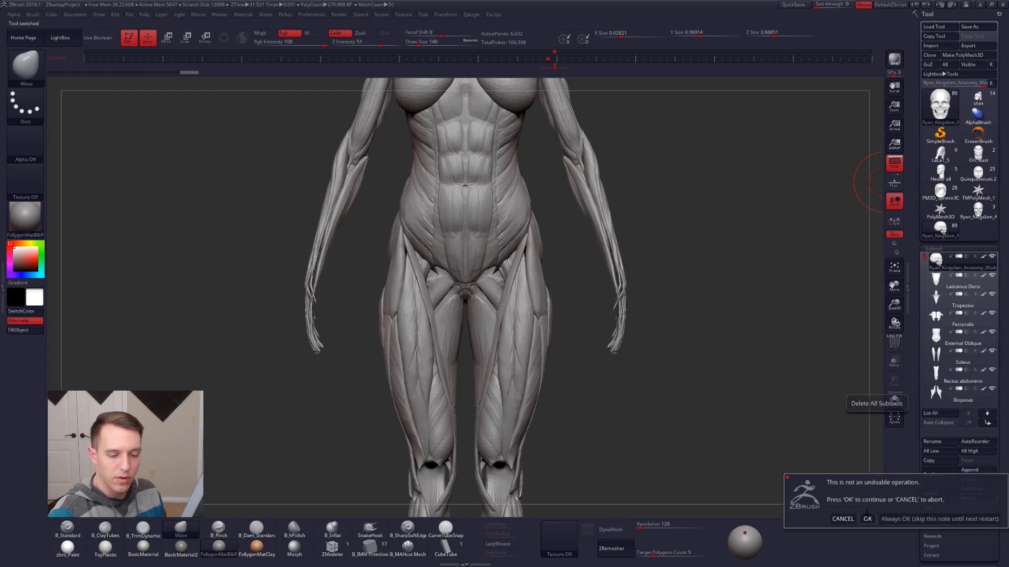
left_click(867, 519)
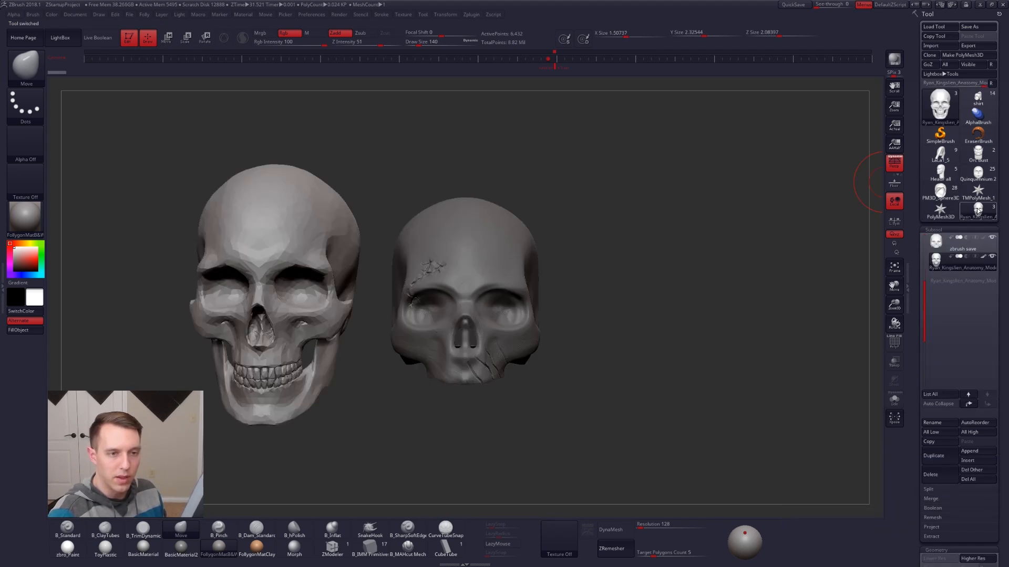
Step: Select the sculpted skull, lower it to its lowest subdivision level and reduce the Move brush's draw size
left_click(530, 292, "alt")
left_click_drag(561, 285, 597, 298, "alt")
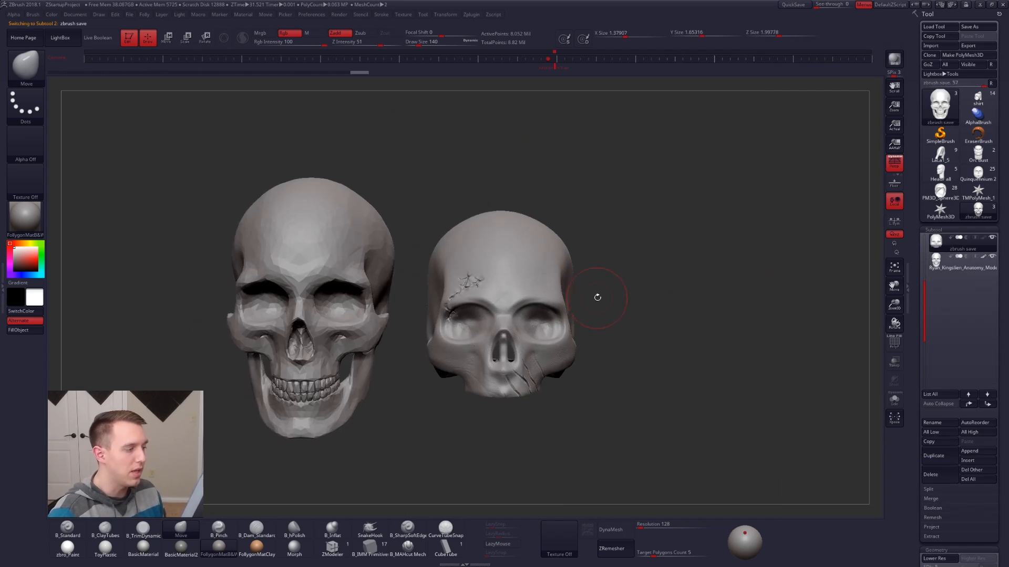
key("shift")
key("shift+d")
key("shift+d")
key("shift+d")
key("shift+d")
right_click_drag(549, 329, 524, 371, "ctrl")
key("space")
left_click_drag(558, 319, 556, 319)
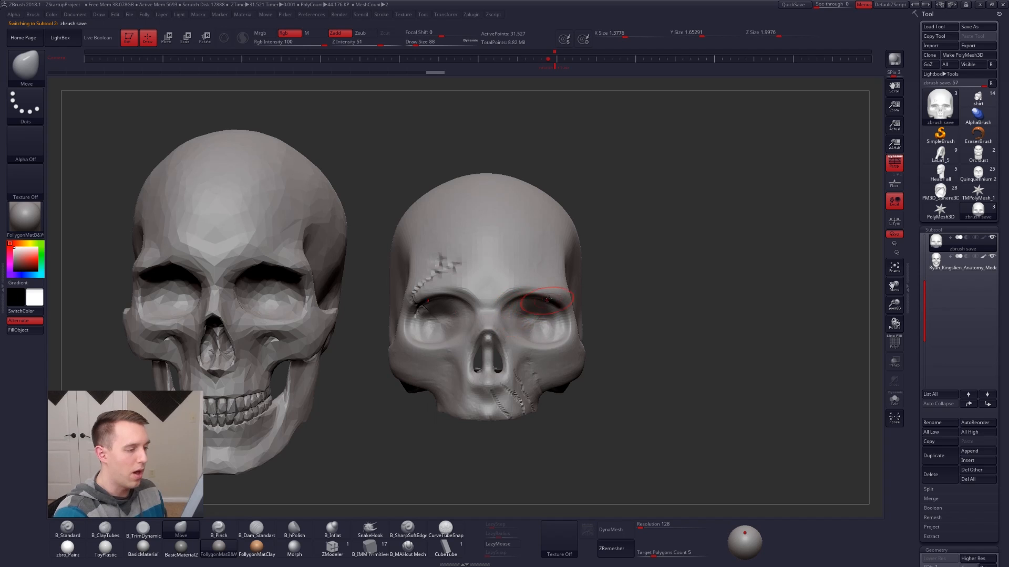
right_click_drag(513, 304, 518, 295)
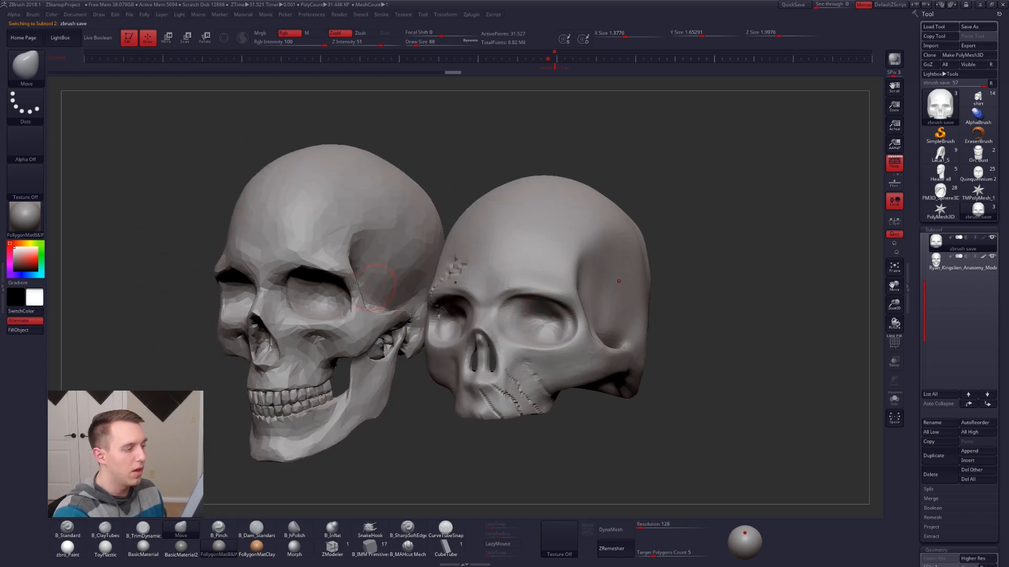
Step: Rework the nose and upper jaw of the sculpted skull with the Move brush at a changed draw size, smoothing the nasal area
right_click_drag(520, 299, 497, 306)
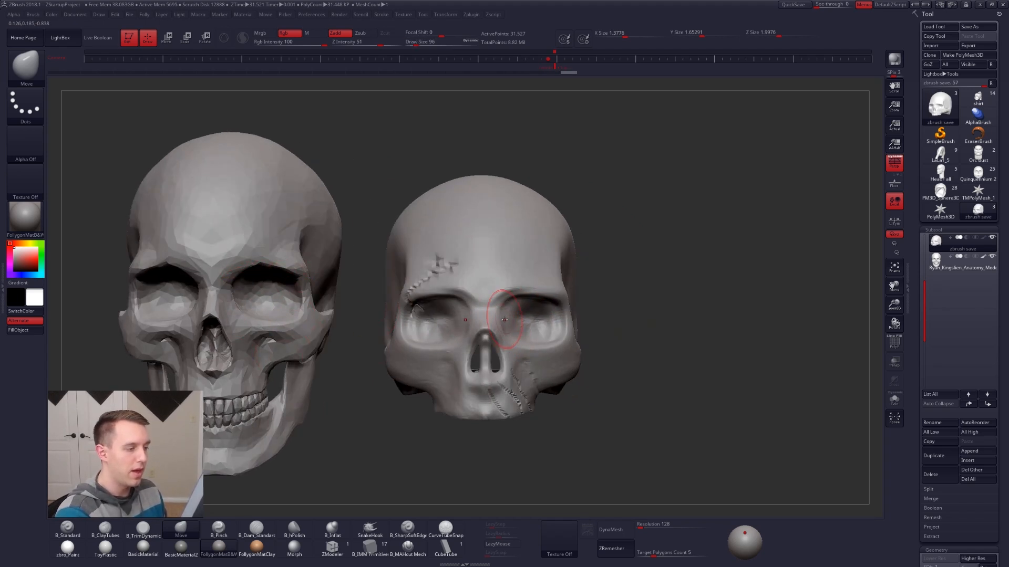
mouse_move(503, 322)
right_mouse_down()
mouse_move(501, 348)
mouse_move(553, 380)
right_mouse_up()
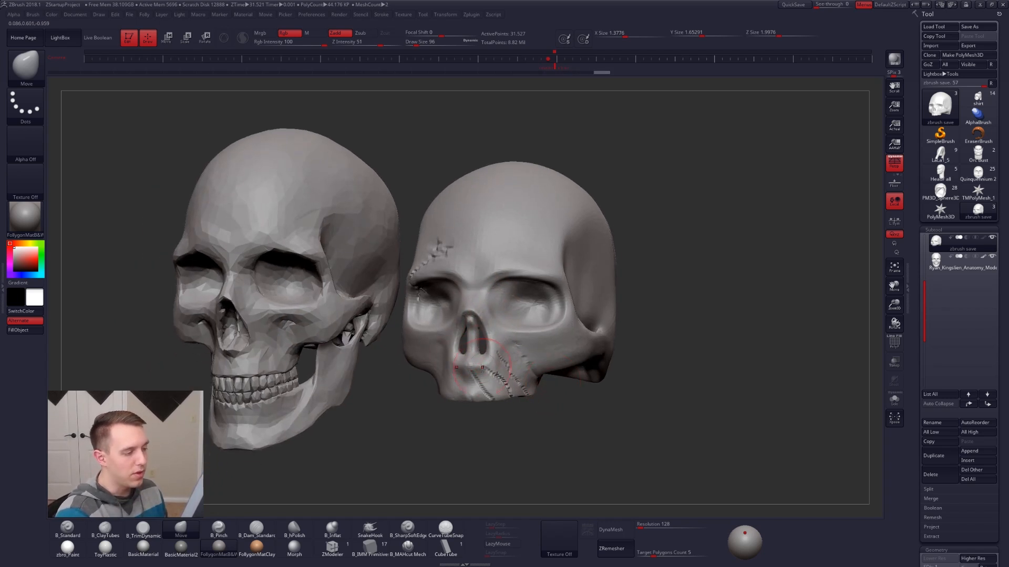
right_click_drag(508, 389, 491, 359)
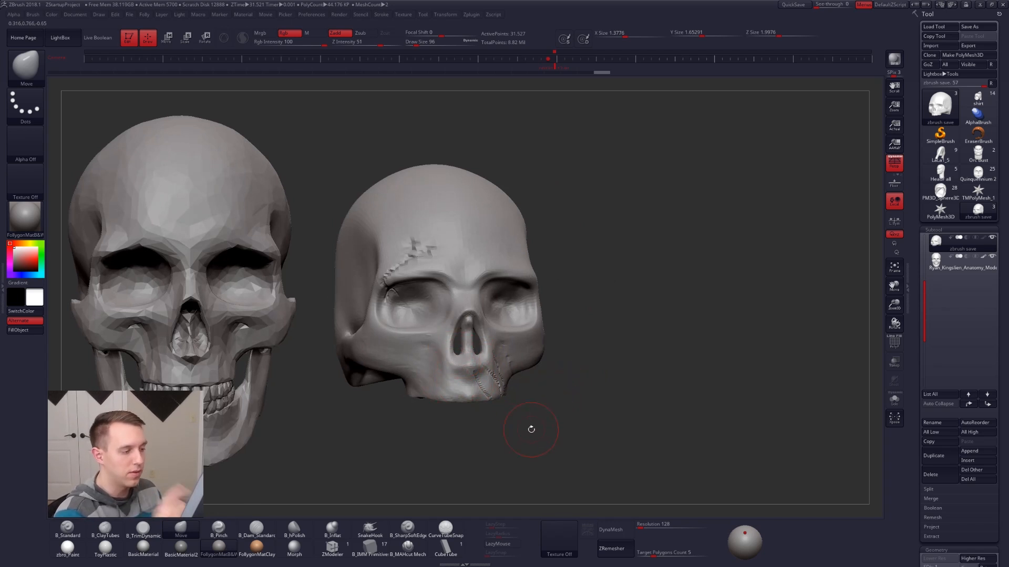
mouse_move(531, 428)
right_mouse_down()
mouse_move(452, 347)
mouse_move(480, 345)
mouse_move(466, 355)
right_mouse_up()
key("space")
left_click_drag(474, 338, 469, 337)
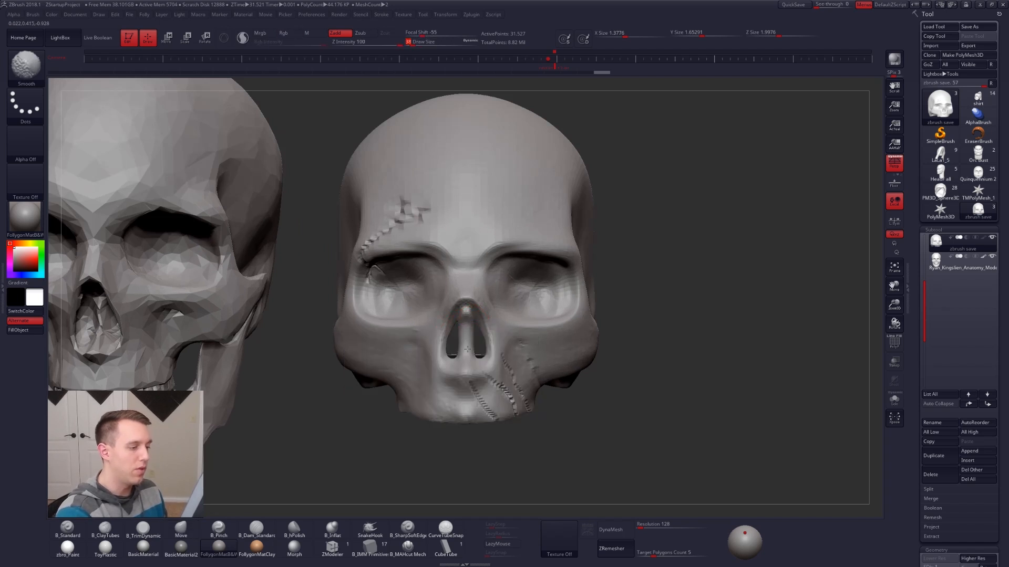
mouse_move(466, 318)
right_mouse_down()
mouse_move(496, 346)
mouse_move(469, 360)
mouse_move(452, 339)
right_mouse_up()
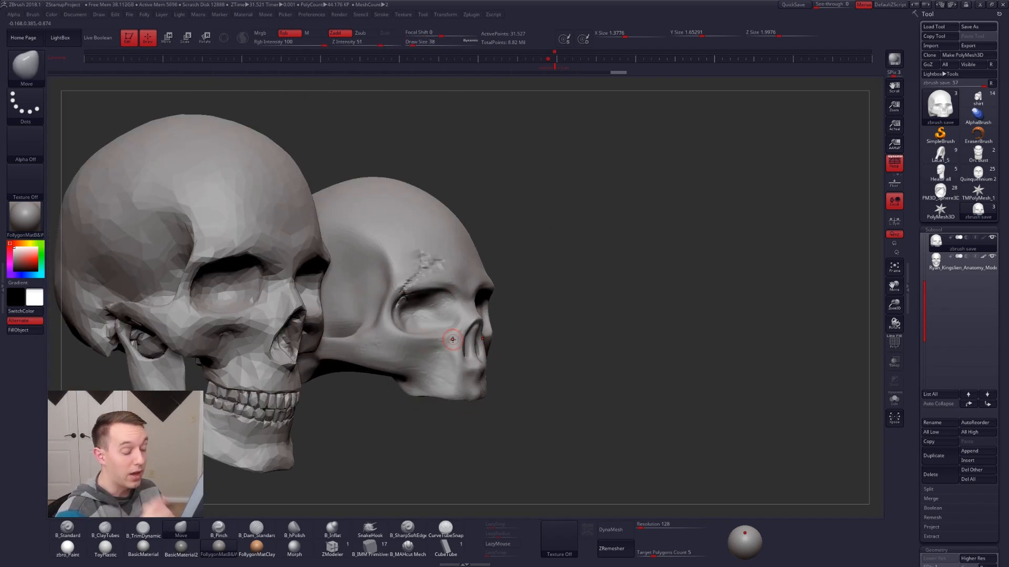
Step: Refine the nasal opening from the front with the Move brush, adjusting its draw size to suit the opening
right_click_drag(646, 467, 617, 478, "shift")
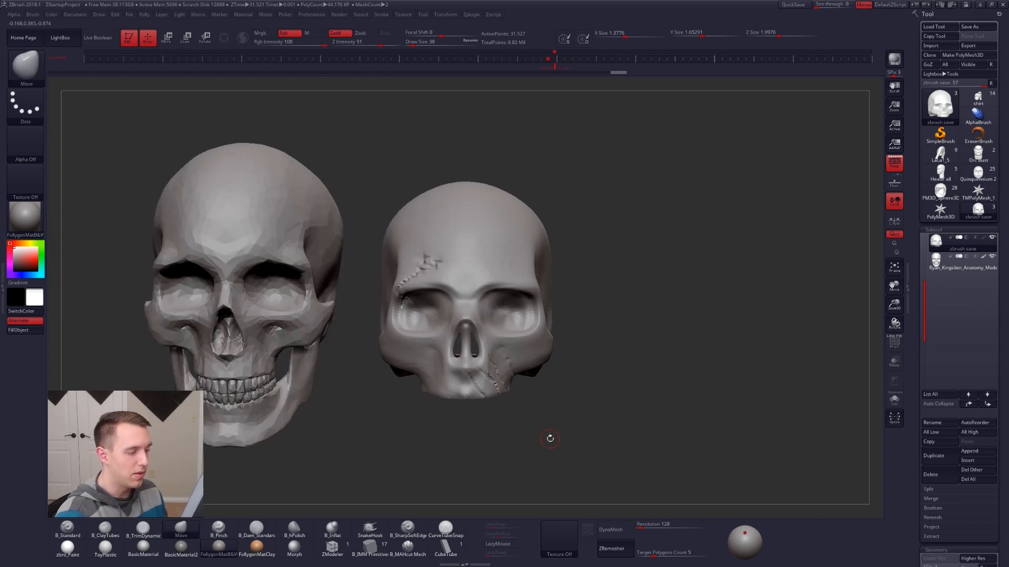
right_click_drag(474, 377, 545, 328)
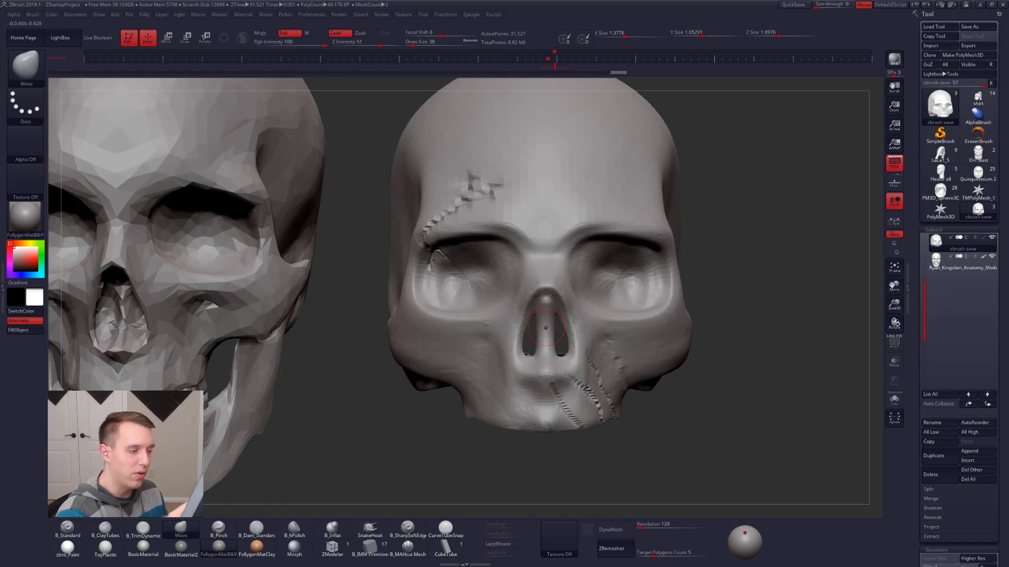
right_click_drag(465, 419, 608, 384, "ctrl")
key("space")
left_click_drag(541, 330, 553, 329)
mouse_move(614, 358)
right_mouse_down()
mouse_move(591, 383)
mouse_move(539, 366)
mouse_move(573, 358)
mouse_move(521, 347)
mouse_move(529, 348)
mouse_move(539, 290)
right_mouse_up()
Step: Define the temple on the side of the cranium with the B_Pinch brush at draw size 160
key("5")
mouse_move(502, 280)
left_mouse_down()
mouse_move(552, 243)
mouse_move(617, 273)
left_mouse_up()
mouse_move(623, 272)
right_mouse_down()
mouse_move(611, 311)
mouse_move(596, 310)
mouse_move(604, 305)
right_mouse_up()
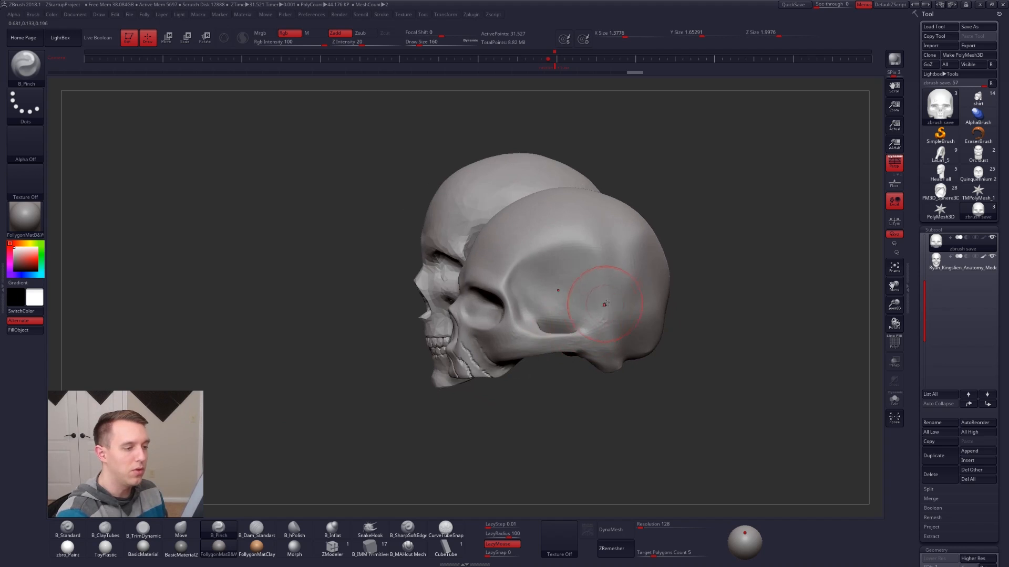
Step: Build up the side of the cranium behind the temple with B_ClayTubes strokes at a larger draw size
key("2")
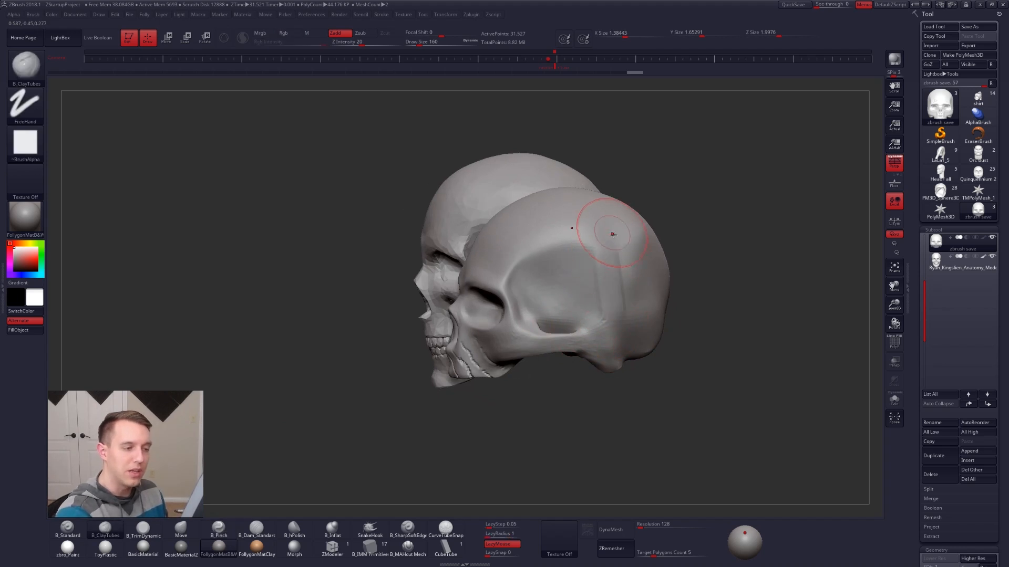
right_click_drag(656, 443, 667, 484, "alt")
mouse_move(559, 328)
left_mouse_down()
mouse_move(596, 296)
mouse_move(560, 341)
mouse_move(644, 310)
left_mouse_up()
key("s")
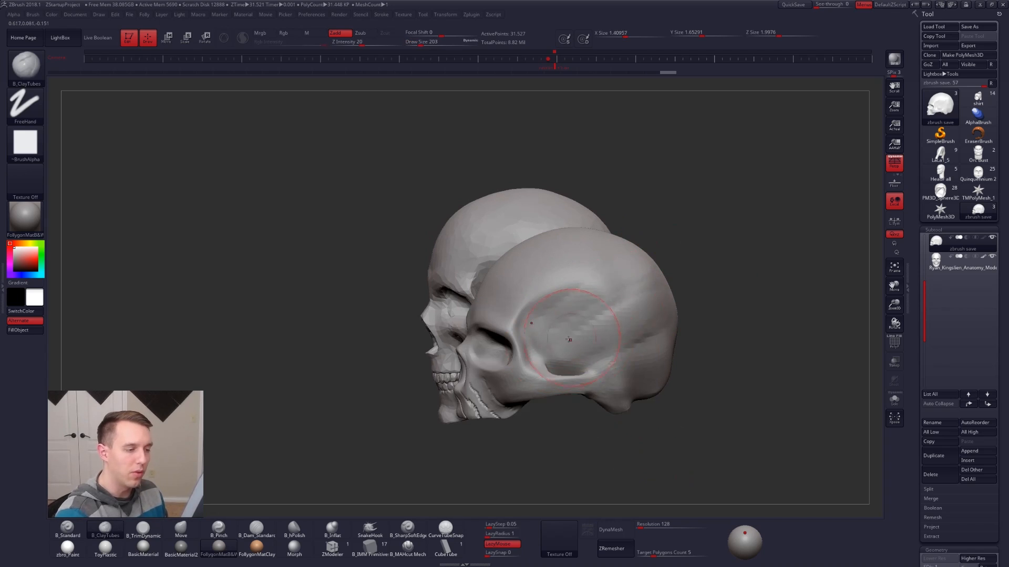
mouse_move(554, 332)
left_mouse_down()
mouse_move(605, 294)
mouse_move(631, 309)
left_mouse_up()
Step: Flatten the clay strokes on the temple with the B_TrimDynamic brush and set its draw size to 121
mouse_move(565, 341)
right_mouse_down()
mouse_move(591, 364)
mouse_move(561, 406)
right_mouse_up()
key("space")
left_click_drag(621, 362, 610, 361)
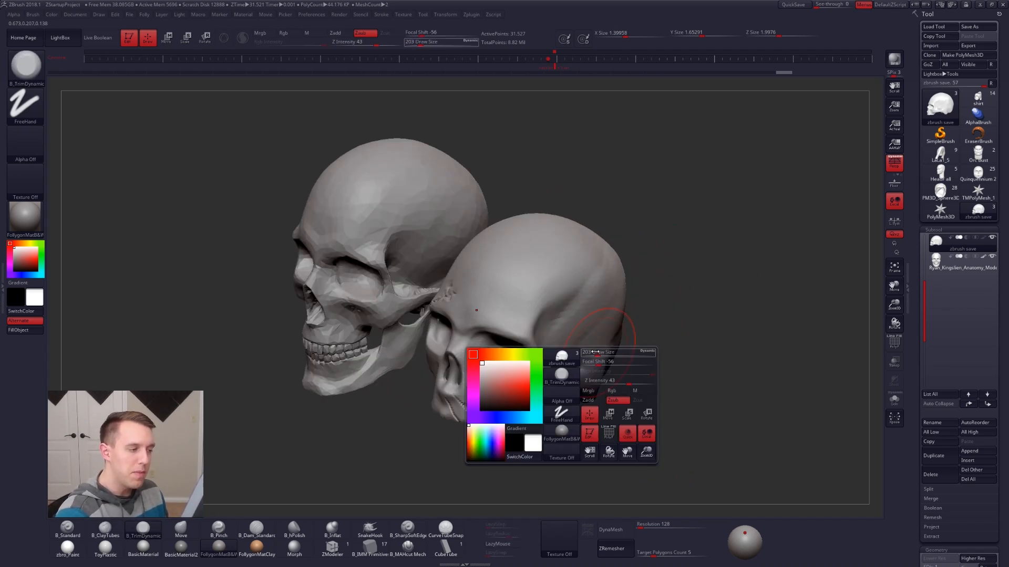
mouse_move(612, 450)
left_mouse_down()
mouse_move(633, 458)
mouse_move(643, 439)
mouse_move(653, 480)
mouse_move(664, 460)
left_mouse_up()
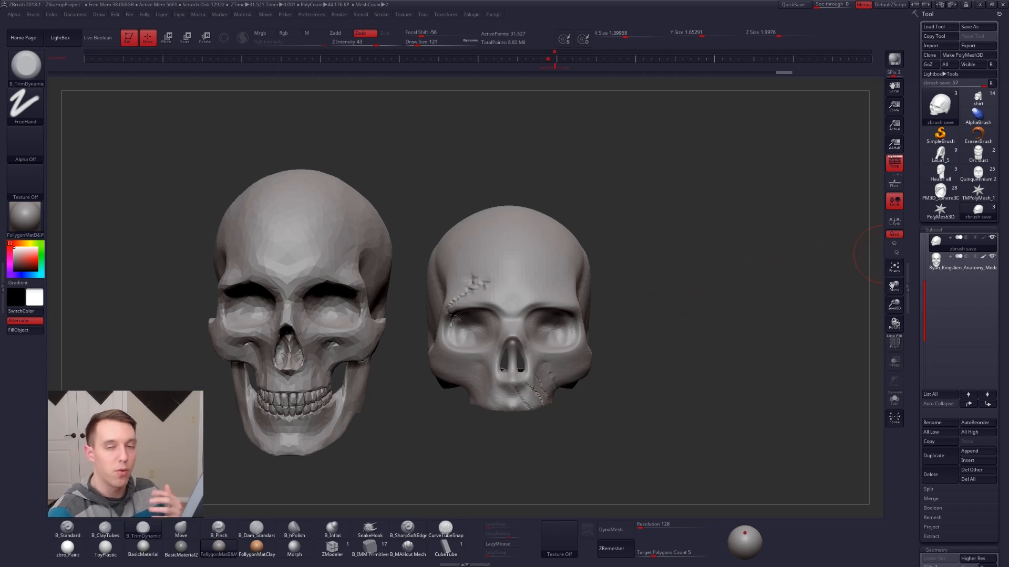
left_click_drag(802, 236, 689, 294)
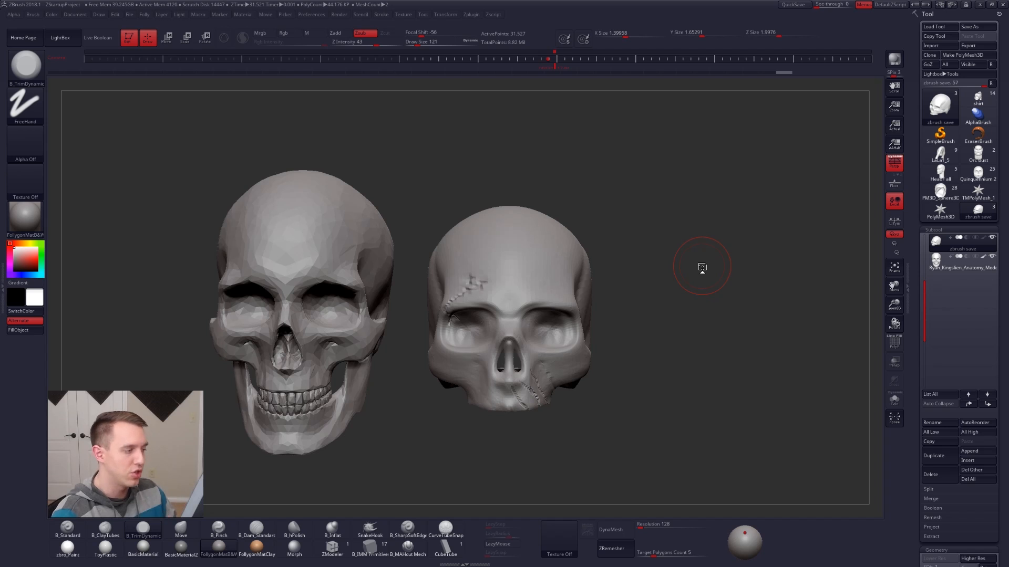
left_click_drag(702, 267, 562, 358)
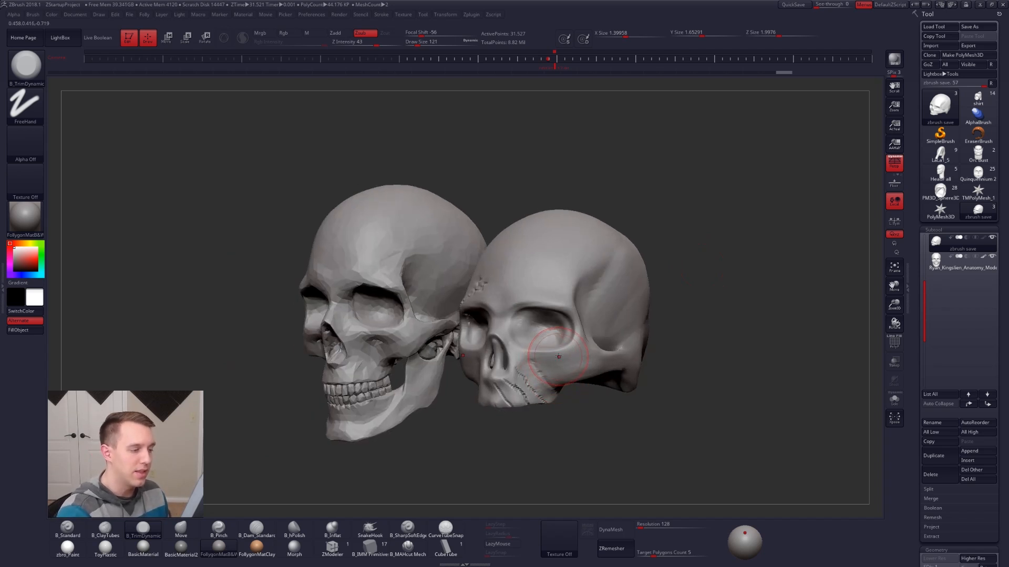
Step: Adjust the eye socket rim and nasal profile from the side with the Move brush at a reduced draw size
mouse_move(562, 360)
right_mouse_down()
mouse_move(520, 360)
mouse_move(507, 378)
right_mouse_up()
key("b")
key("m")
key("v")
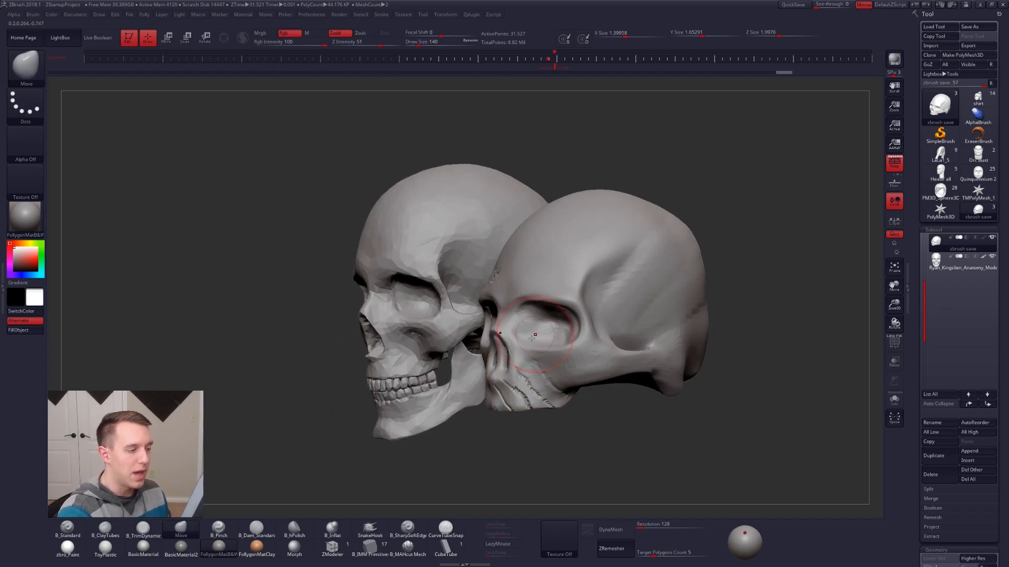
right_click_drag(533, 330, 491, 390)
key("space")
left_click_drag(526, 337, 521, 337)
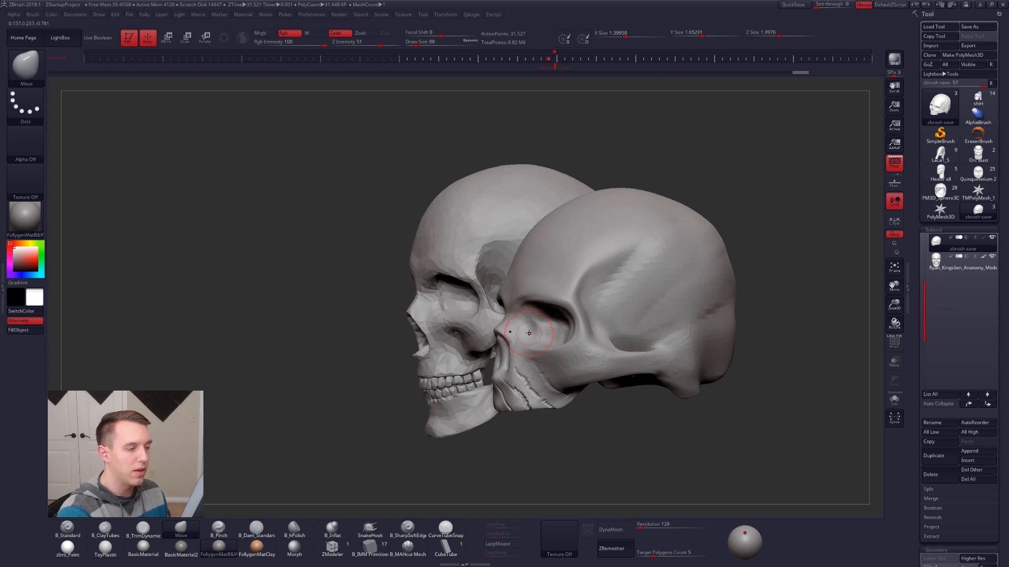
right_click_drag(476, 323, 540, 333)
Step: Add volume to the lower part of the eye sockets with the B_ClayTubes brush
key("b")
key("c")
key("t")
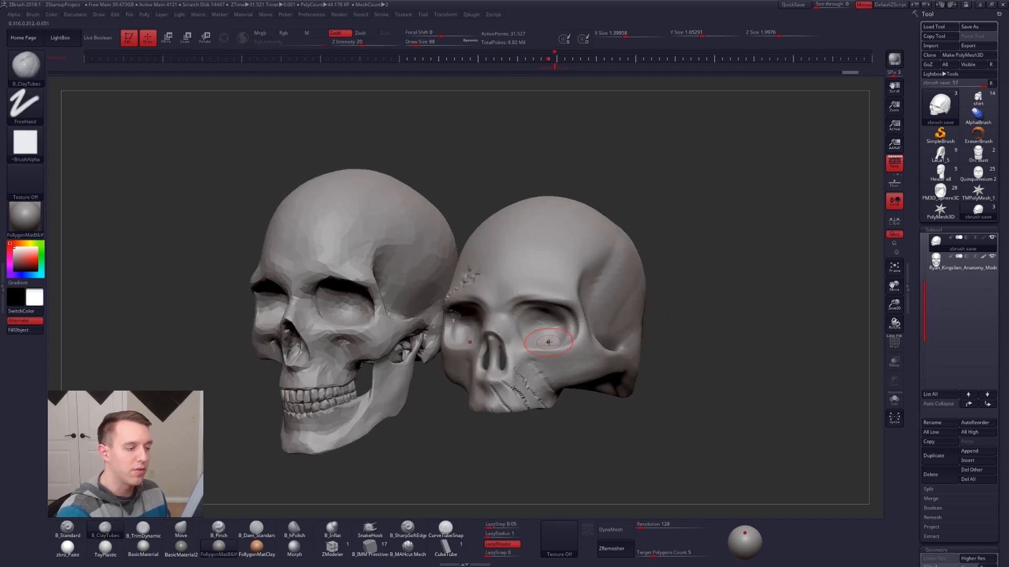
Step: Reshape the lower edge of the cheekbone and upper jaw with the Move brush at draw size 130
key("b")
key("m")
key("v")
key("space")
left_click_drag(544, 402, 547, 405)
right_click_drag(547, 405, 551, 396)
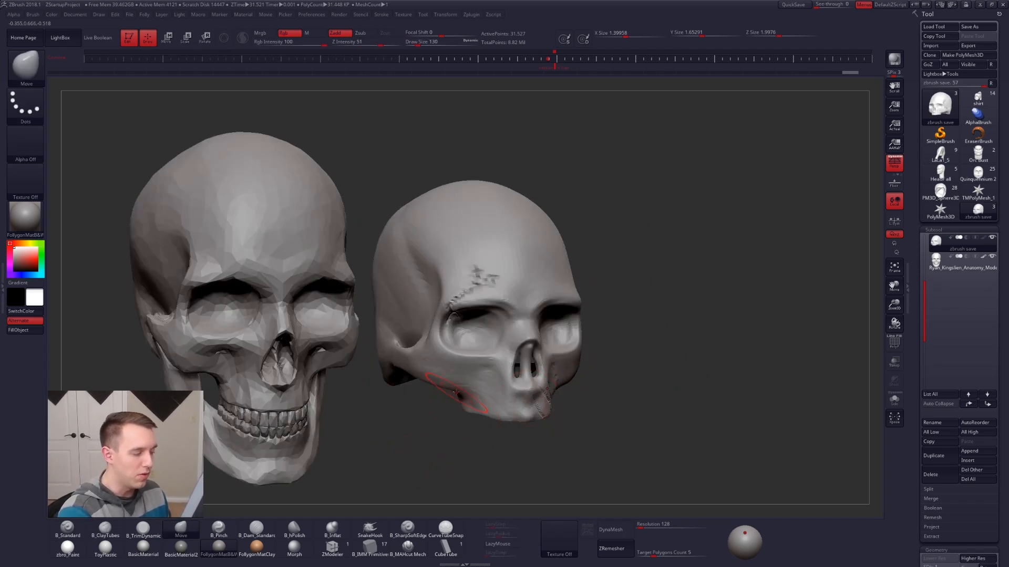
right_click_drag(452, 387, 465, 388)
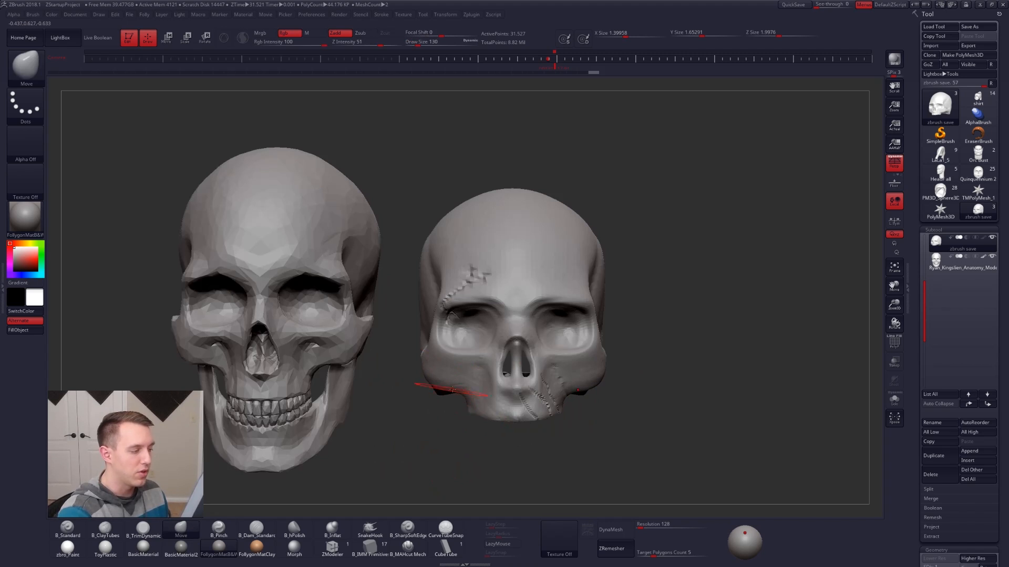
mouse_move(447, 405)
right_mouse_down()
mouse_move(578, 382)
mouse_move(545, 381)
right_mouse_up()
key("2")
left_click_drag(496, 367, 516, 374)
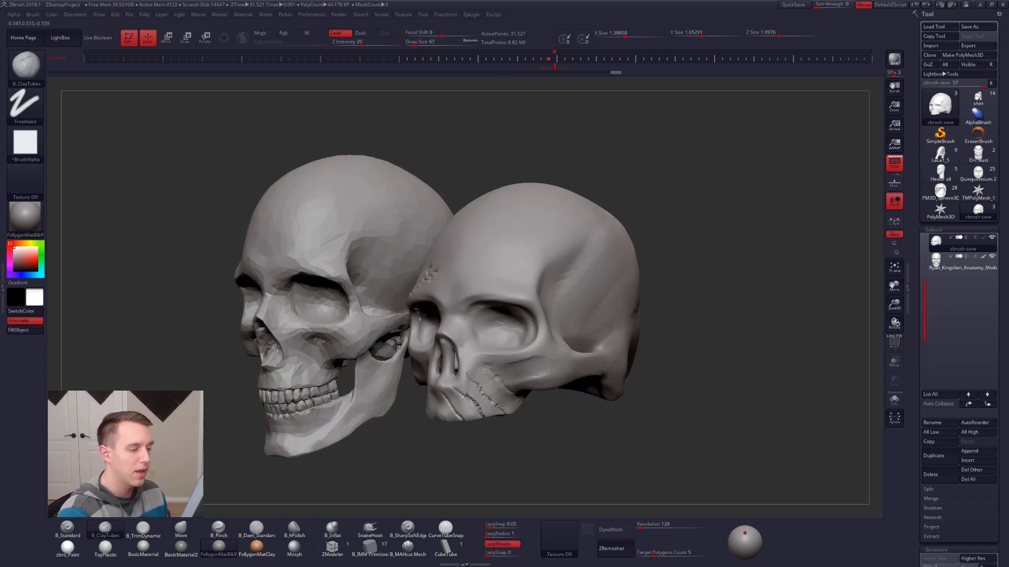
key("ctrl+z")
right_click(488, 434)
Step: Refine the upper jaw, cheekbone and zygomatic arch with the Move brush, varying its draw size for each area
key("4")
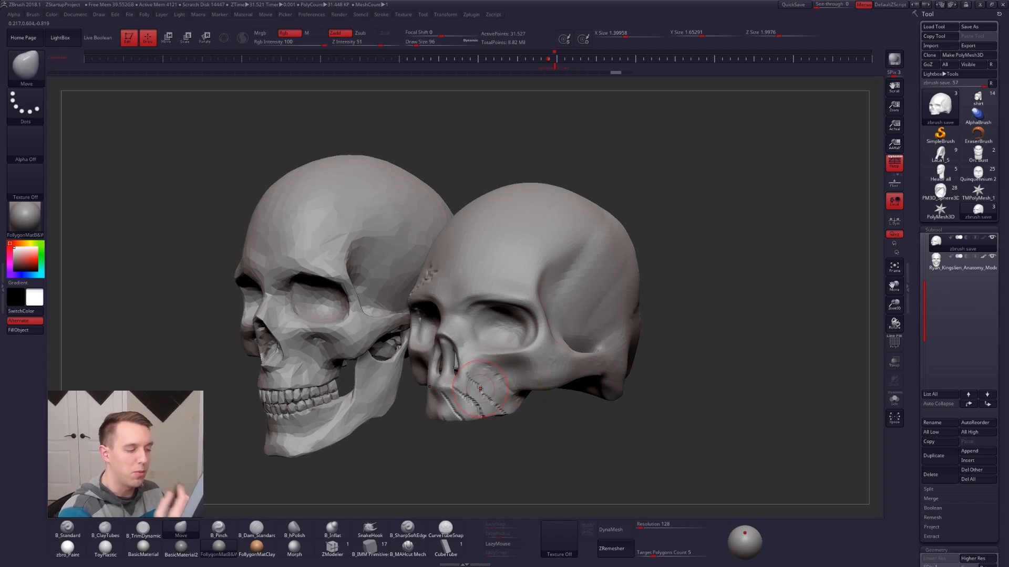
mouse_move(509, 393)
right_mouse_down()
mouse_move(477, 401)
mouse_move(533, 382)
mouse_move(567, 398)
mouse_move(577, 384)
mouse_move(559, 387)
right_mouse_up()
key("space")
left_click_drag(557, 384, 548, 385)
right_click_drag(546, 342, 568, 342)
key("space")
left_click_drag(533, 339, 540, 339)
mouse_move(542, 337)
right_mouse_down()
mouse_move(531, 333)
mouse_move(584, 394)
mouse_move(597, 371)
right_mouse_up()
key("space")
left_click_drag(597, 371, 602, 372)
Step: Sharpen the temporal line with B_Pinch, and flatten and smooth the cranium behind it using B_TrimDynamic
key("5")
left_click_drag(583, 273, 595, 305)
key("3")
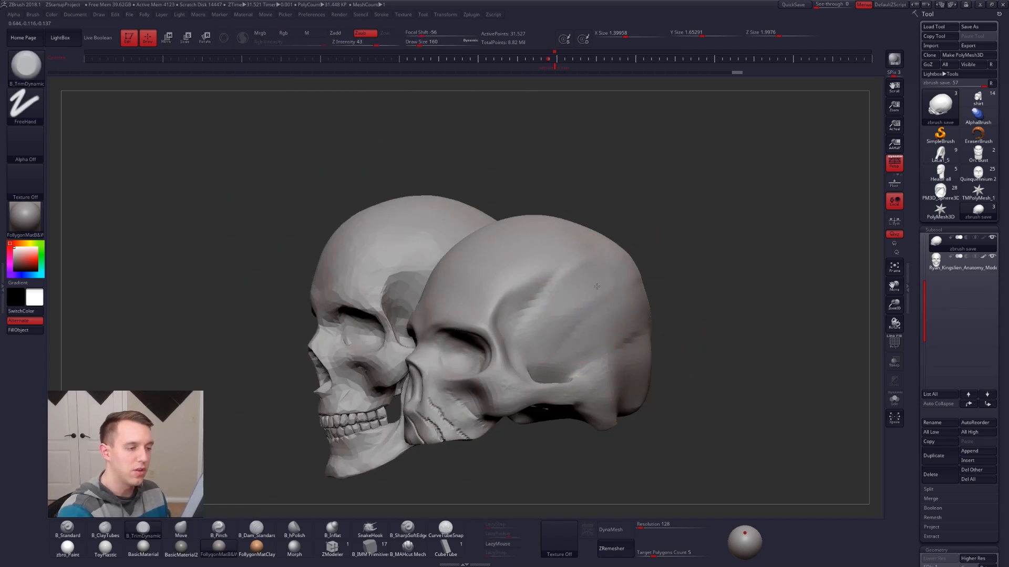
mouse_move(589, 344)
right_mouse_down()
mouse_move(421, 300)
mouse_move(585, 316)
mouse_move(606, 291)
right_mouse_up()
key("shift")
left_click_drag(606, 290, 577, 315, "shift")
mouse_move(578, 315)
right_mouse_down()
mouse_move(657, 306)
mouse_move(676, 333)
mouse_move(597, 333)
mouse_move(552, 374)
right_mouse_up()
right_click_drag(552, 374, 476, 377, "alt")
Step: Choose the B_Pinch brush for the back of the sculpted skull and raise the skull to a higher subdivision level
key("b")
key("p")
key("i")
right_click_drag(638, 349, 561, 347)
key("d")
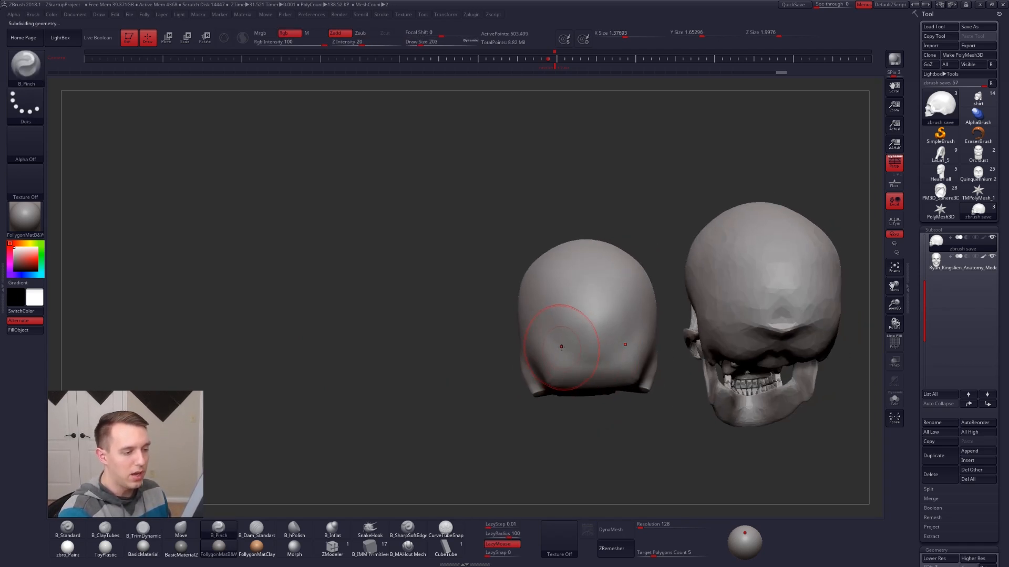
left_click_drag(625, 354, 628, 355)
mouse_move(664, 354)
right_mouse_down()
mouse_move(585, 371)
mouse_move(568, 346)
right_mouse_up()
key("ctrl+z")
Step: Pinch a horizontal ridge across the lower back of the skull with B_Pinch at a smaller draw size
key("[")
key("[")
key("[")
key("[")
key("[")
key("[")
key("[")
key("[")
key("[")
left_click_drag(567, 347, 652, 361)
right_click_drag(652, 361, 709, 357)
left_click_drag(573, 350, 622, 353)
left_click_drag(541, 351, 591, 346)
right_click_drag(591, 345, 596, 368, "shift")
Step: Work the lower rear edge of the cranium near the mastoid with the B_Pinch brush at draw size 160
key("]")
key("]")
key("]")
key("]")
key("]")
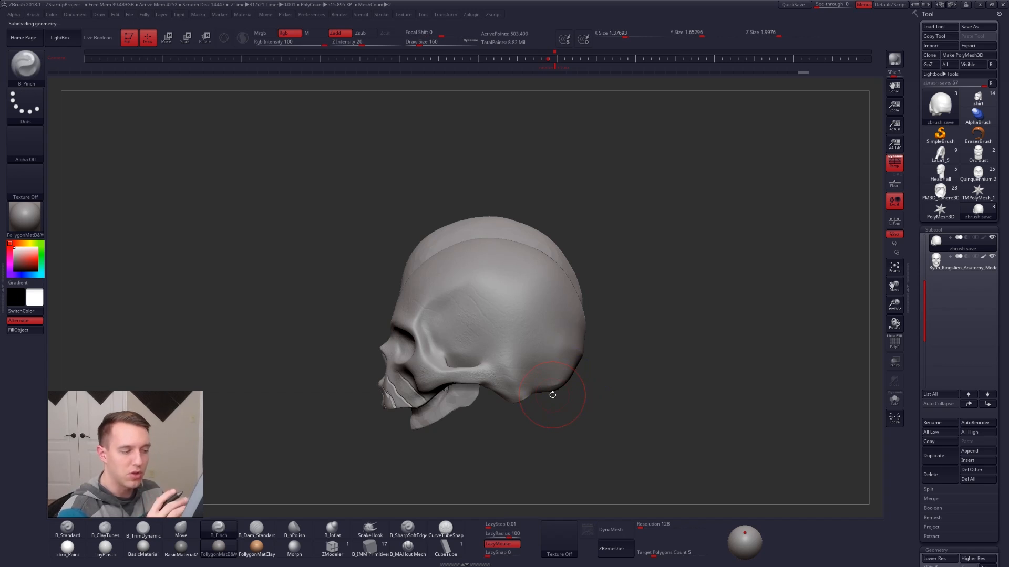
mouse_move(551, 391)
right_mouse_down()
mouse_move(645, 389)
mouse_move(491, 388)
mouse_move(593, 383)
right_mouse_up()
key("space")
right_click_drag(522, 364, 532, 372, "alt")
key("1")
key("space")
left_click_drag(517, 374, 512, 374)
left_click(499, 373, "alt")
key("ctrl+z")
Step: Select the anatomy skull, toggle its polyframe and smoothed subdivision display, and examine the mastoid process and ear region
key("2")
right_click_drag(521, 380, 629, 369, "ctrl")
left_click(531, 368, "alt")
mouse_move(531, 369)
right_mouse_down("shift")
mouse_move(536, 355)
mouse_move(548, 387)
mouse_move(508, 351)
mouse_move(524, 380)
right_mouse_up("shift")
key("shift+f")
key("shift+f")
key("d")
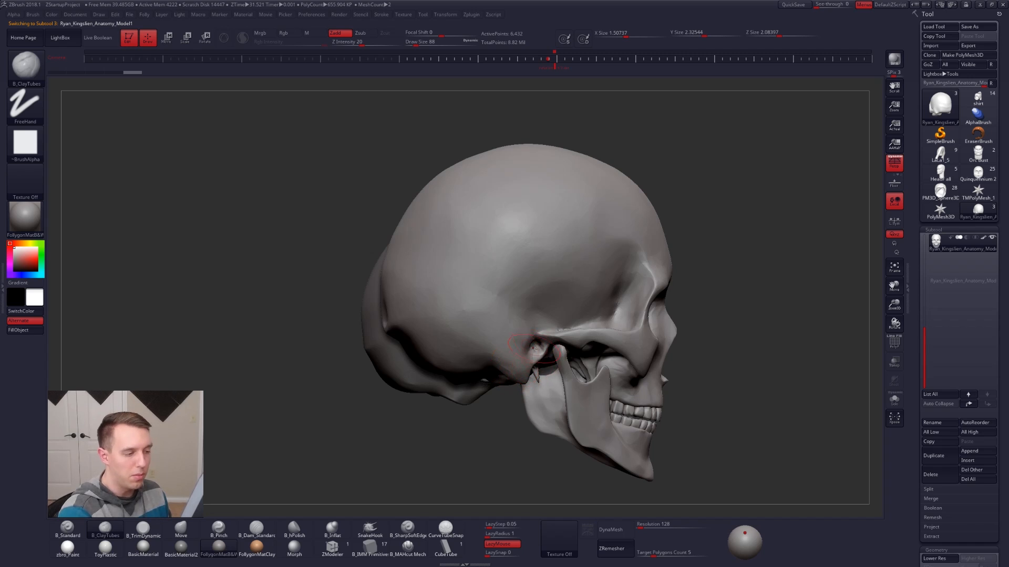
key("shift+d")
mouse_move(538, 354)
right_mouse_down()
mouse_move(471, 360)
mouse_move(572, 361)
right_mouse_up()
Step: Select the sculpted skull, isolate the mastoid area with an inverted mask to refine it, and clear the mask
left_click(485, 354, "alt")
mouse_move(548, 385)
left_mouse_down("ctrl")
mouse_move(492, 322)
mouse_move(520, 420)
left_mouse_up("ctrl")
left_click(540, 414, "ctrl")
right_click_drag(541, 414, 588, 414)
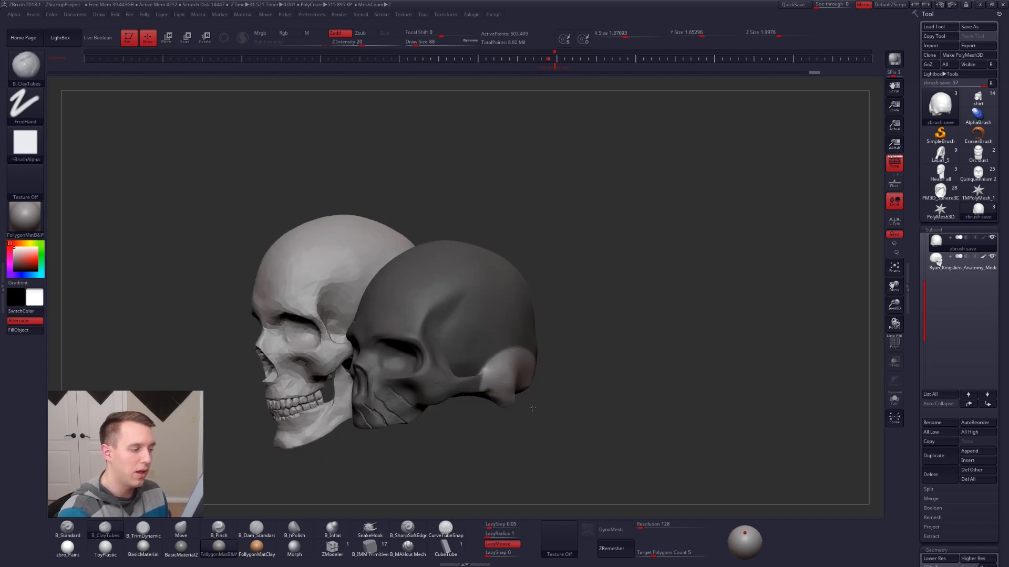
left_click_drag(551, 446, 517, 421, "ctrl")
right_click_drag(517, 421, 554, 449)
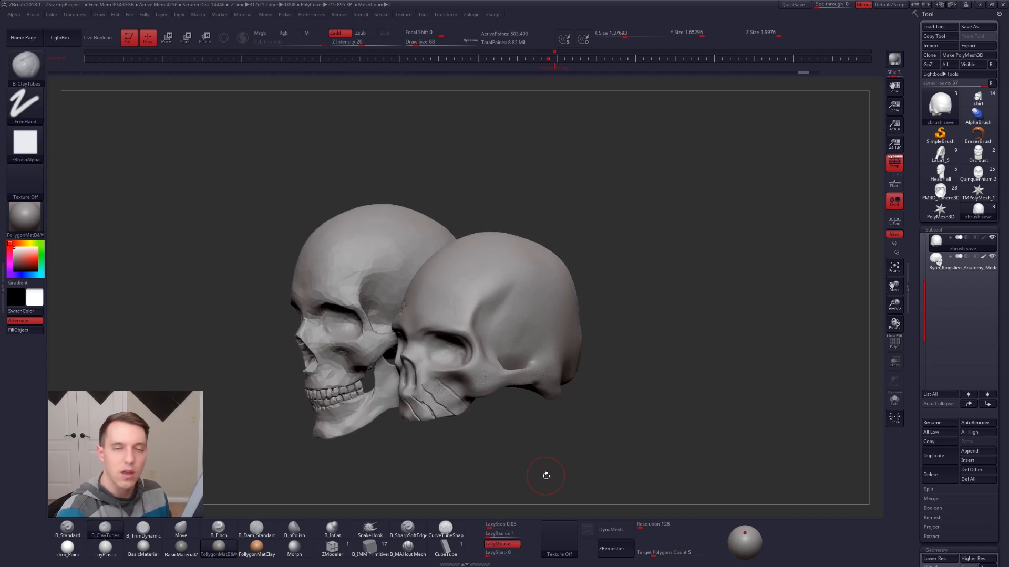
Step: Turn on double-sided display for the sculpted skull to show its hollow underside
right_click_drag(533, 411, 540, 446)
key("2")
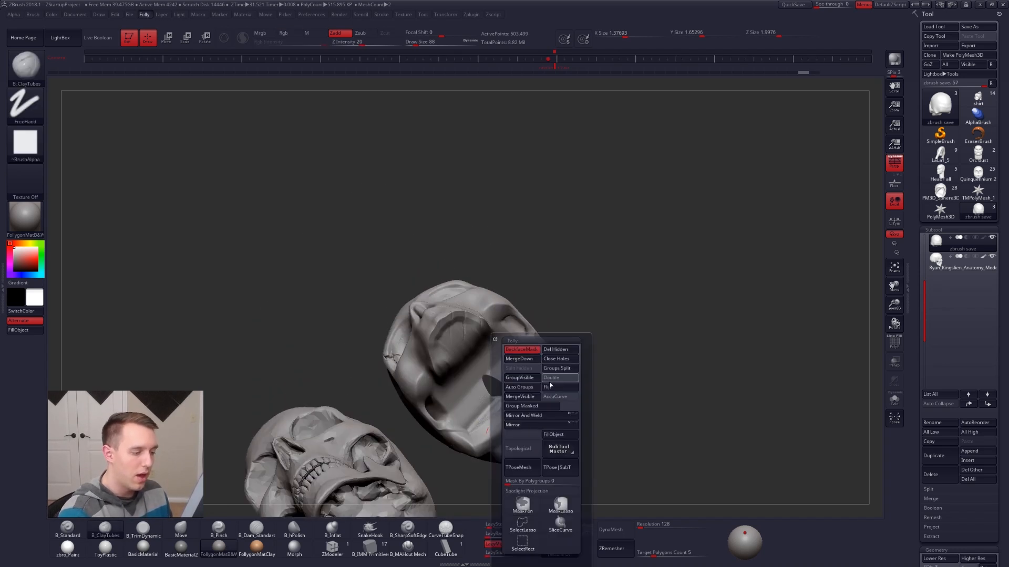
left_click(566, 381)
Step: Reshape the inner surface of the hollow skull from below with the Move brush at an adjusted draw size
right_click_drag(527, 380, 481, 418)
key("space")
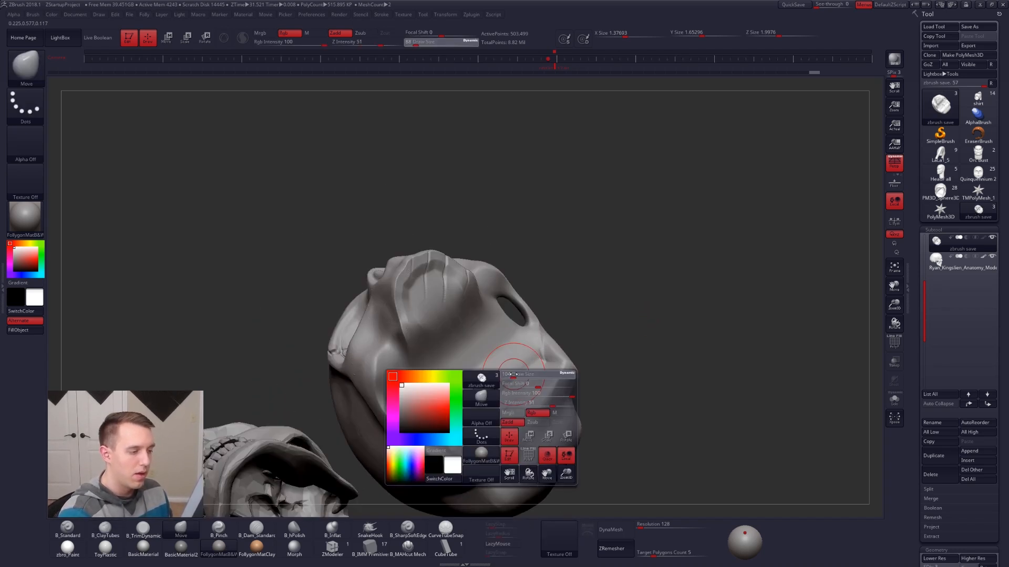
key("2")
left_click(517, 350)
key("space")
left_click_drag(466, 409, 476, 409)
left_click_drag(501, 368, 488, 392)
Step: Touch up the skull's underside with short strokes at a smaller draw size
right_click_drag(491, 394, 470, 433)
key("space")
left_click_drag(502, 408, 494, 409)
key("2")
left_click(488, 349)
right_click_drag(536, 311, 585, 402)
mouse_move(611, 356)
right_mouse_down()
mouse_move(631, 349)
mouse_move(612, 341)
right_mouse_up()
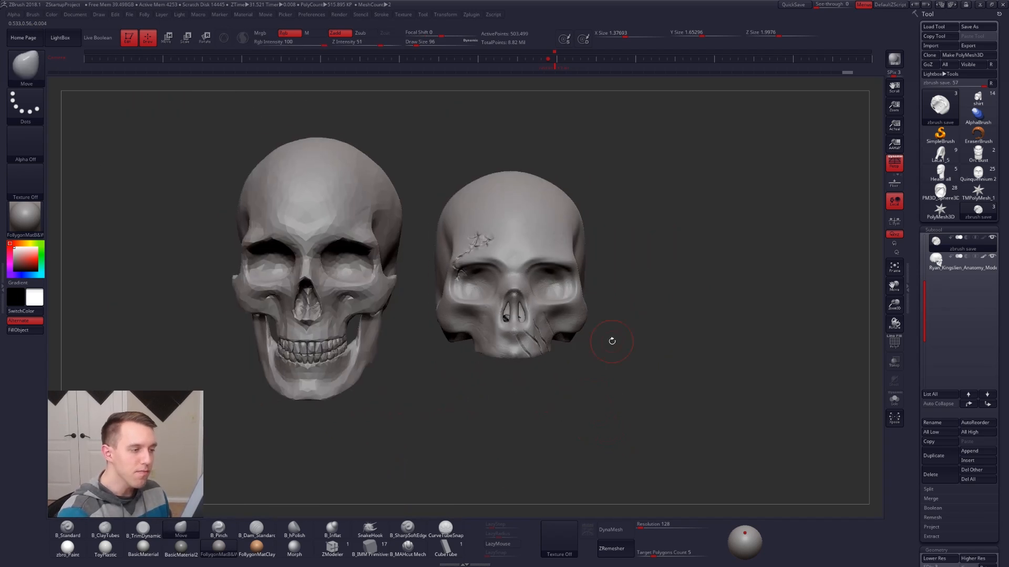
Step: Reduce the Move brush's draw size and try to reshape the inner edge of the nasal opening
right_click_drag(608, 468, 616, 486, "alt")
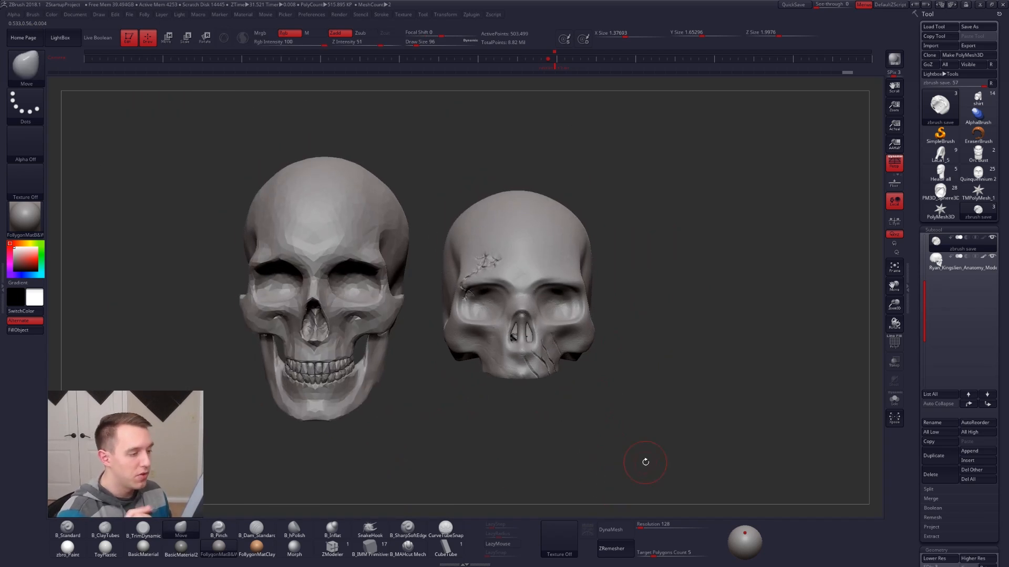
right_click_drag(645, 462, 628, 461)
mouse_move(532, 326)
right_mouse_down()
mouse_move(519, 323)
mouse_move(507, 368)
right_mouse_up()
key("space")
left_click_drag(539, 316, 553, 314)
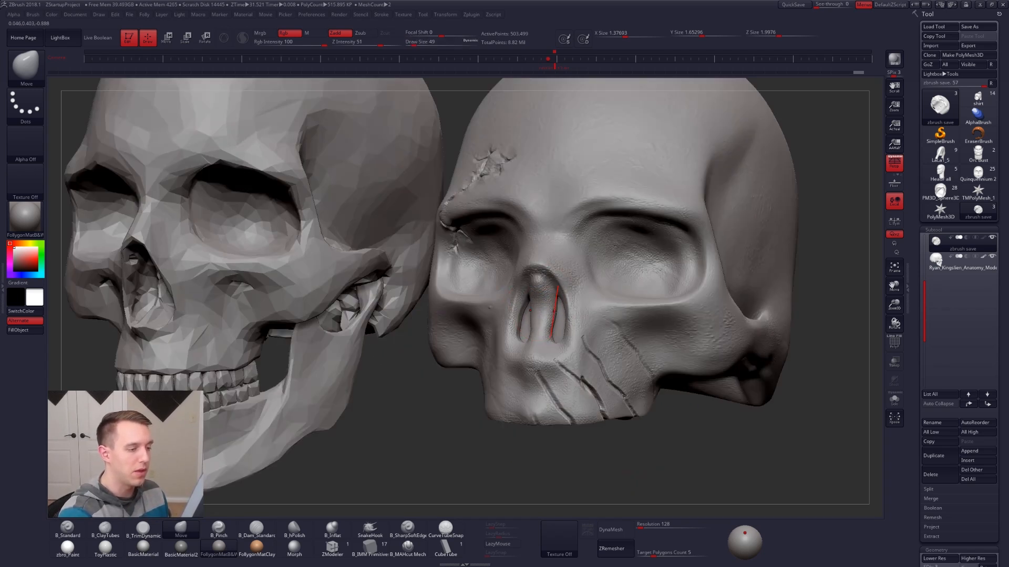
key("ctrl+z")
key("space")
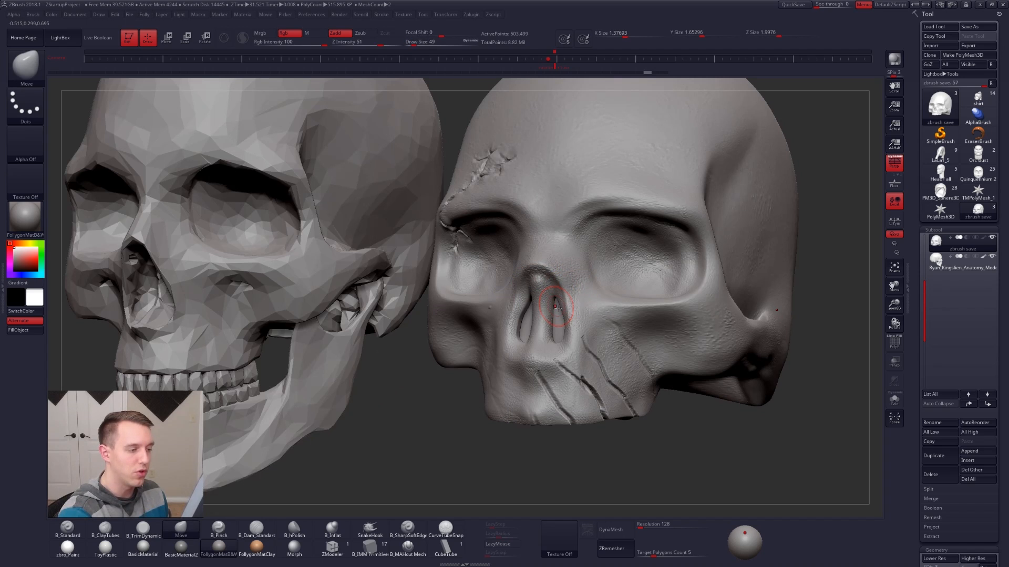
Step: Push the surface inside the nasal opening deeper into the skull with the Move brush and frame both skulls
right_click_drag(555, 311, 528, 353, "shift")
key("space")
left_click(665, 339)
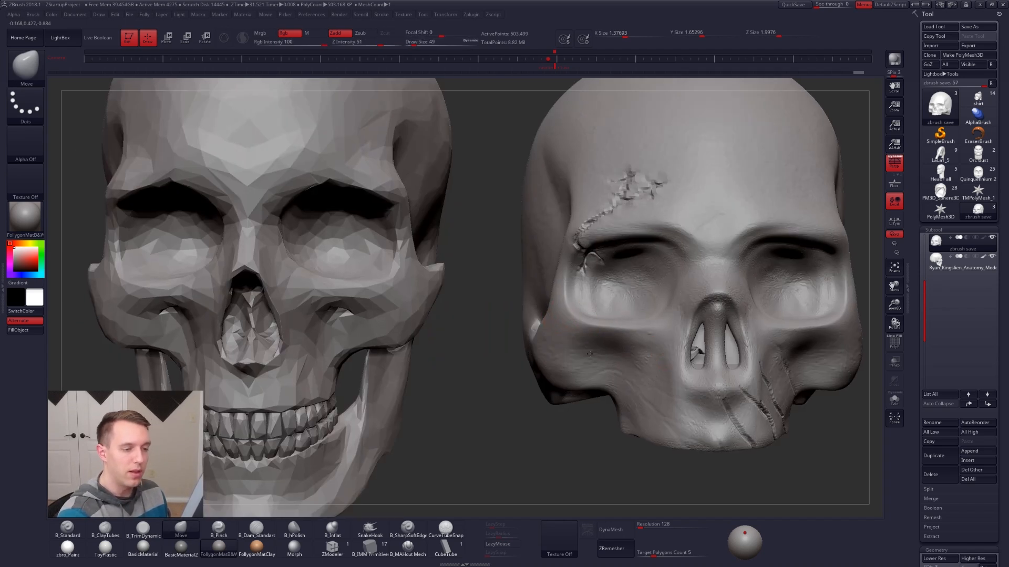
right_click_drag(720, 319, 577, 341, "alt")
mouse_move(552, 347)
left_mouse_down()
mouse_move(561, 345)
mouse_move(558, 368)
mouse_move(567, 362)
left_mouse_up()
key("f")
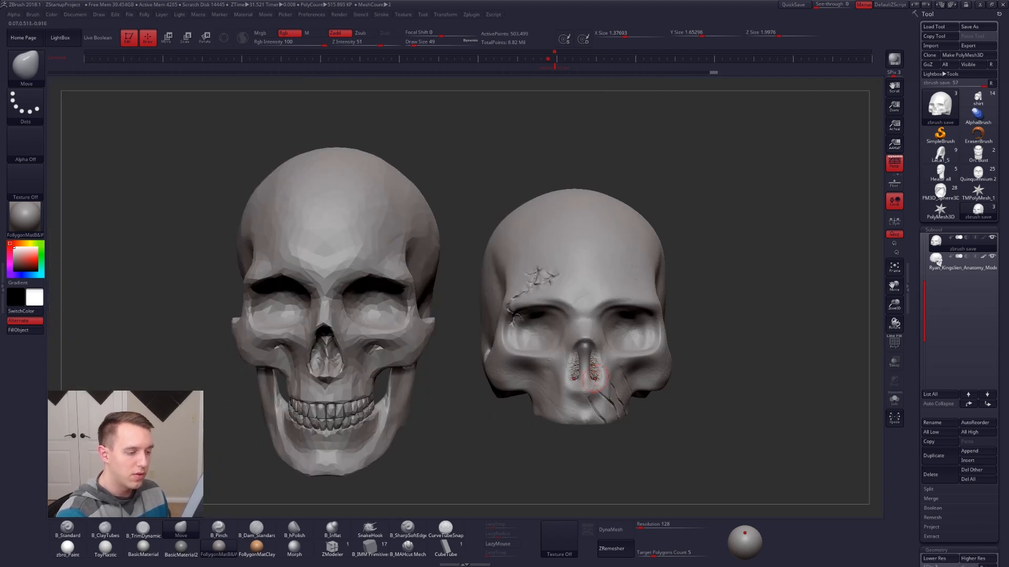
Step: Isolate the sculpted skull and step through its subdivision levels while examining the nose area
right_click_drag(586, 382, 514, 337, "alt")
key("alt+s")
left_click_drag(698, 446, 714, 394)
left_click_drag(771, 447, 752, 451)
key("shift+d")
key("shift+d")
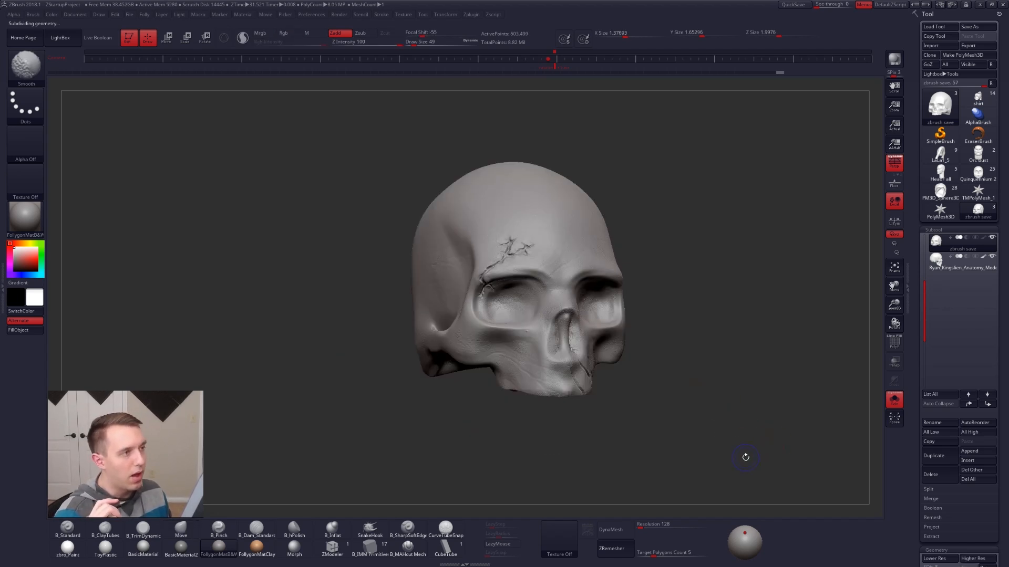
mouse_move(742, 455)
left_mouse_down()
mouse_move(667, 470)
mouse_move(698, 477)
mouse_move(692, 455)
mouse_move(682, 465)
left_mouse_up()
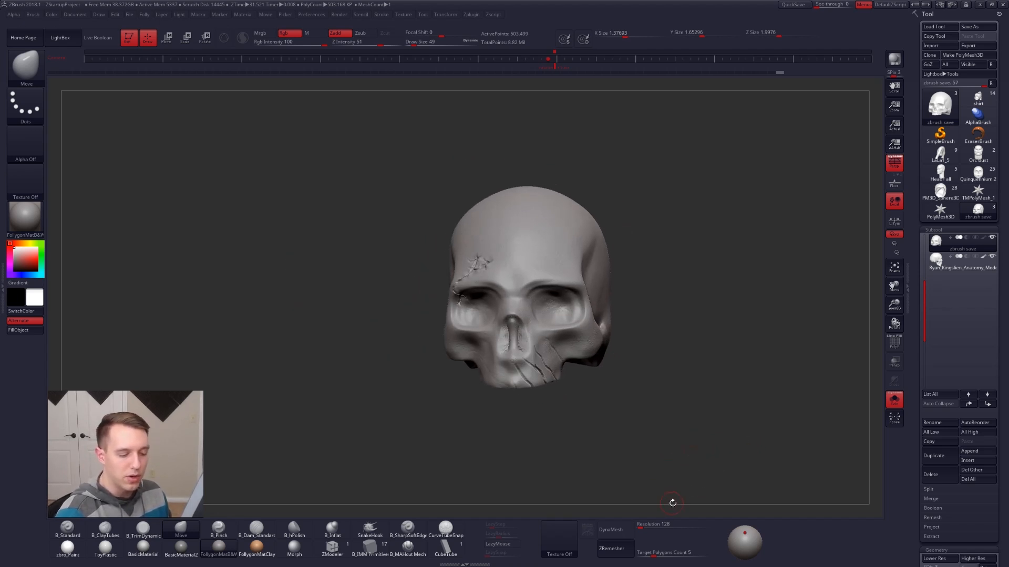
Step: Delete the skull's subdivision levels above level 4 and convert it to DynaMesh at resolution 552
left_click_drag(913, 473, 915, 366)
left_click_drag(942, 463, 955, 463)
key("shift+d")
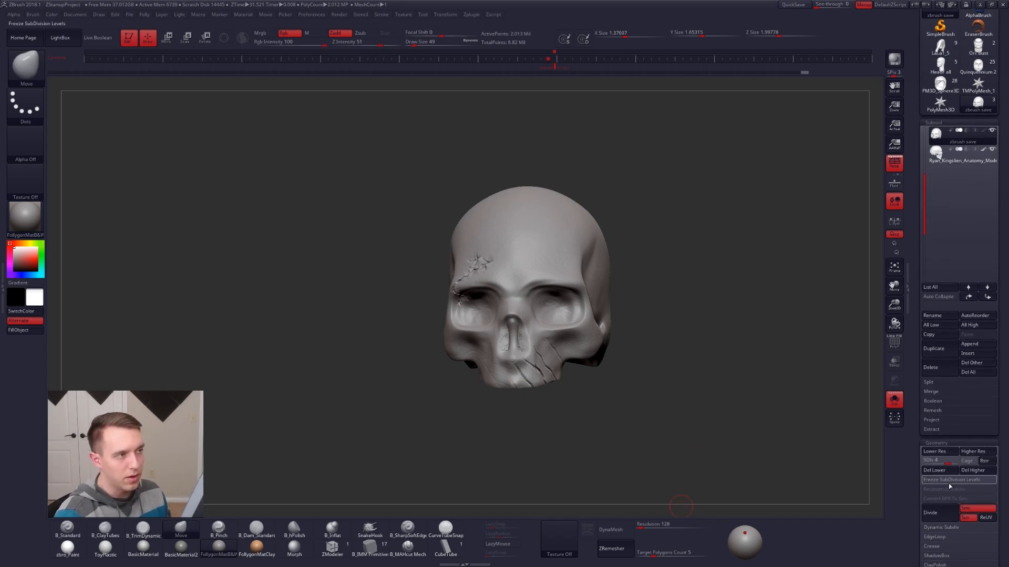
left_click(978, 481)
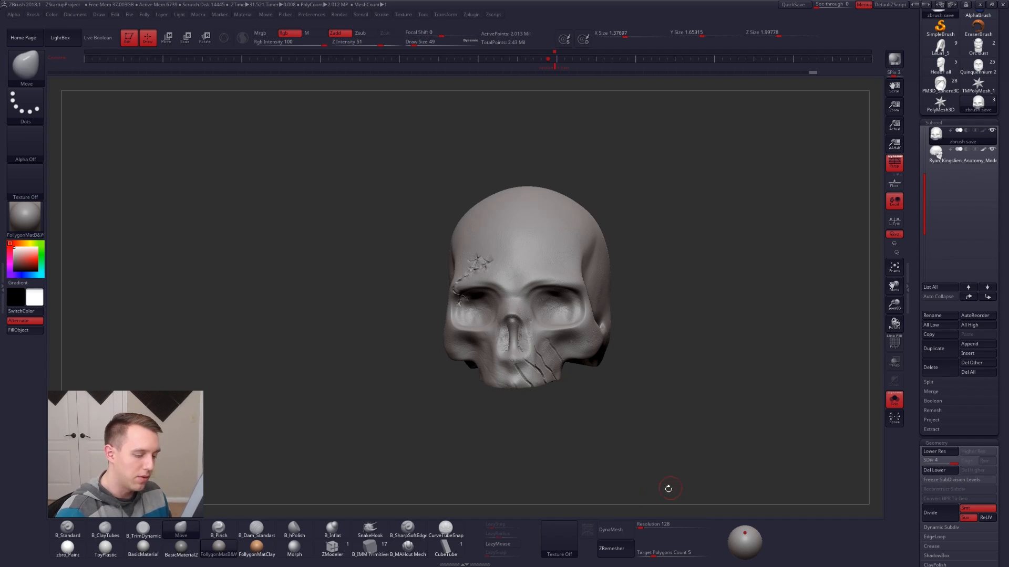
left_click(610, 531)
left_click(592, 548)
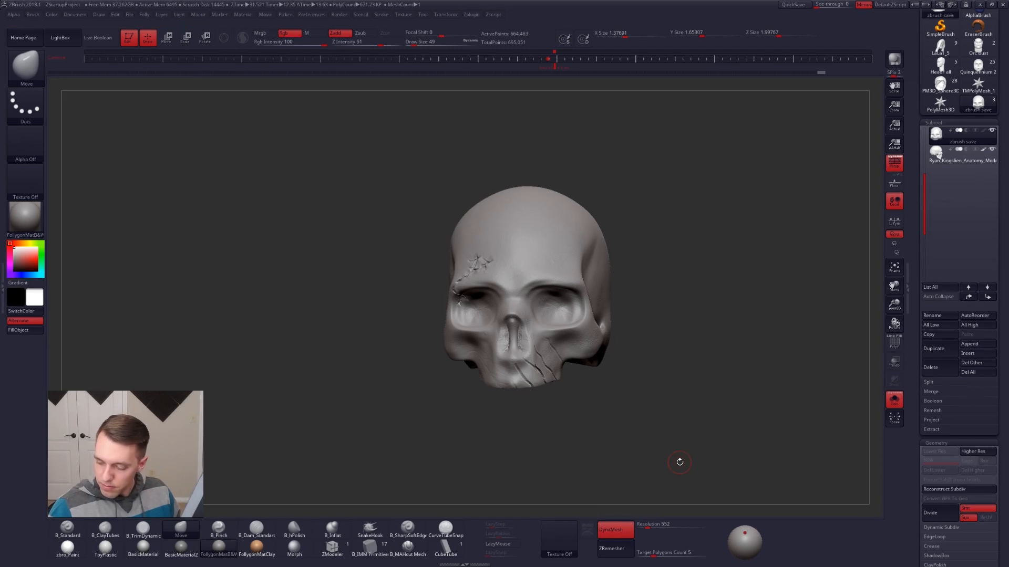
Step: Smooth the surface around the nasal opening at draw size 43 and show the reference skull again
right_click_drag(531, 366, 513, 342, "shift")
key("s")
left_click_drag(514, 327, 512, 337, "shift")
mouse_move(510, 333)
right_mouse_down("alt")
mouse_move(496, 324)
mouse_move(547, 331)
right_mouse_up("alt")
key("alt+s")
mouse_move(662, 462)
right_mouse_down()
mouse_move(600, 410)
mouse_move(592, 383)
mouse_move(541, 408)
mouse_move(553, 410)
right_mouse_up()
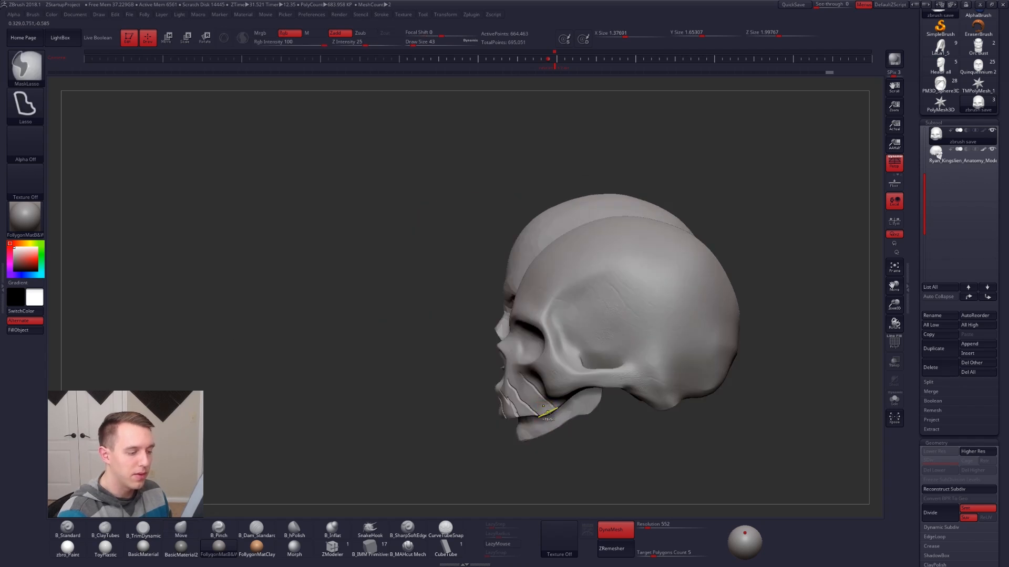
mouse_move(553, 397)
left_mouse_down("ctrl+alt")
mouse_move(578, 457)
mouse_move(547, 441)
left_mouse_up("ctrl+alt")
left_click(555, 408, "ctrl")
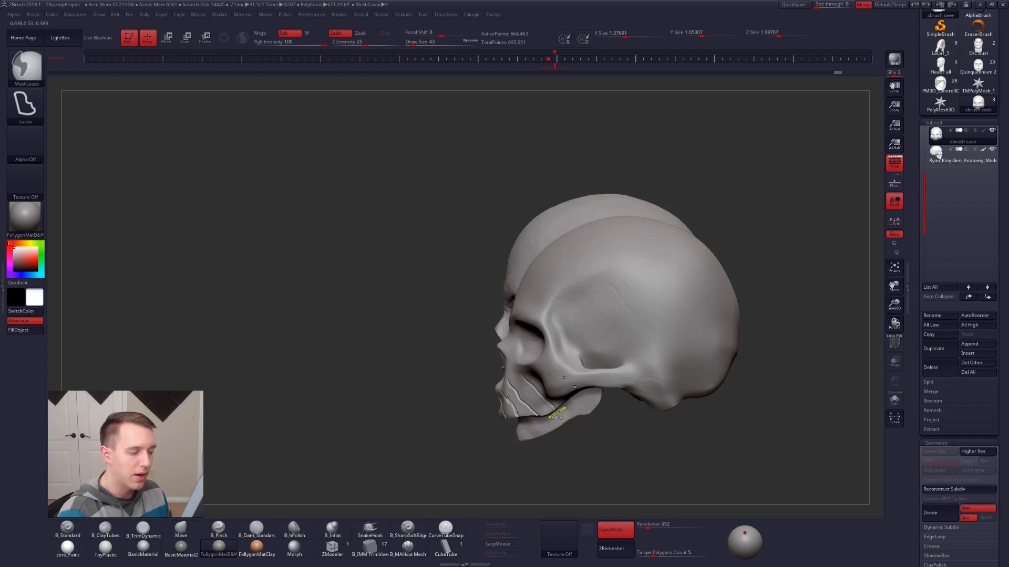
mouse_move(557, 411)
right_mouse_down()
mouse_move(567, 380)
mouse_move(552, 435)
mouse_move(607, 458)
mouse_move(568, 428)
mouse_move(617, 451)
right_mouse_up()
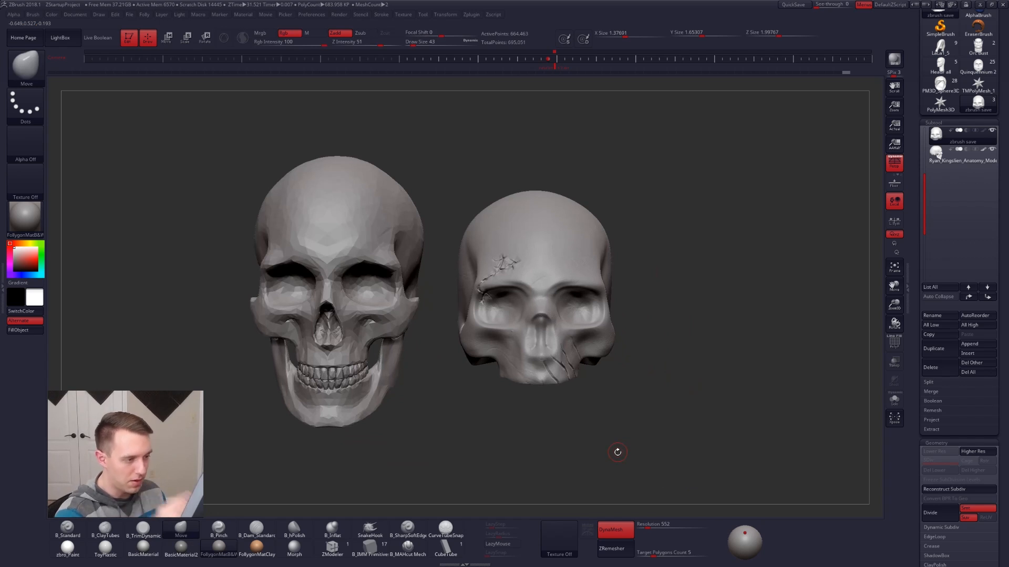
Step: Isolate the sculpted skull, set the draw size to 54 and switch to the B_Standard brush
right_click_drag(560, 329, 566, 355, "alt")
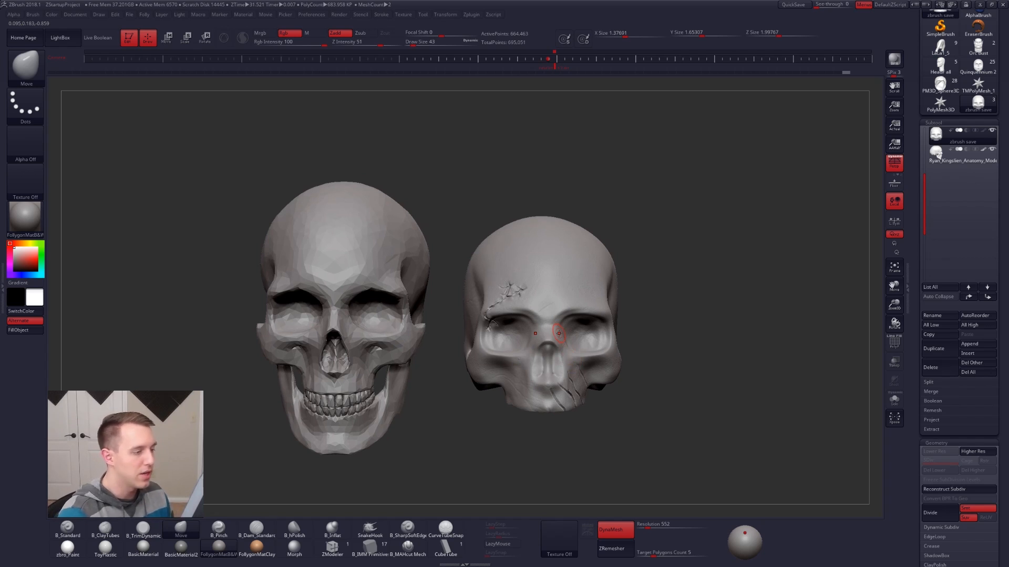
mouse_move(651, 286)
right_mouse_down()
mouse_move(570, 310)
mouse_move(583, 315)
right_mouse_up()
key("shift+s")
key("]")
key("space")
left_click_drag(583, 315, 576, 339)
key("shift+f")
key("shift+f")
key("space")
right_click_drag(580, 355, 549, 348)
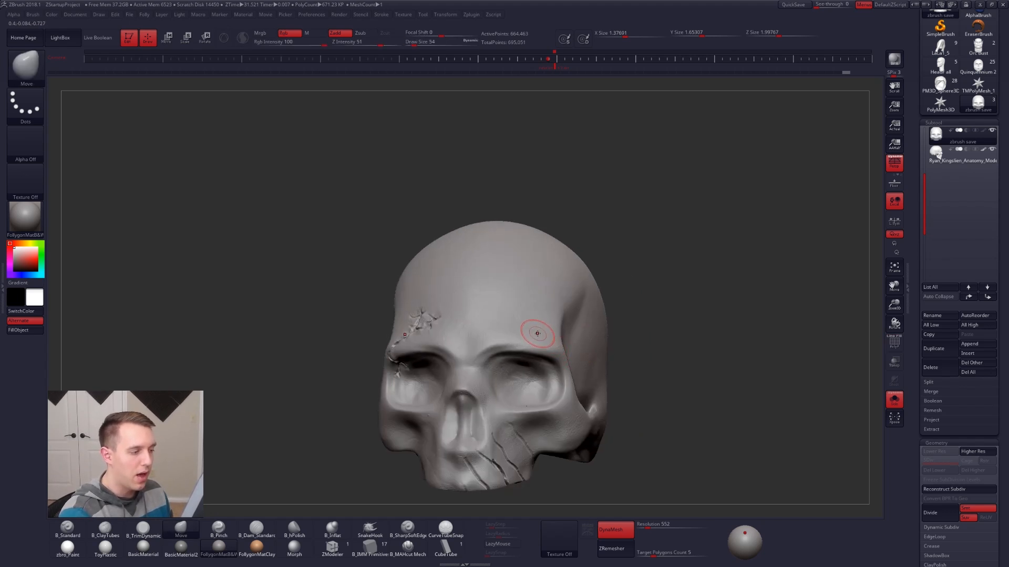
right_click_drag(567, 383, 554, 375)
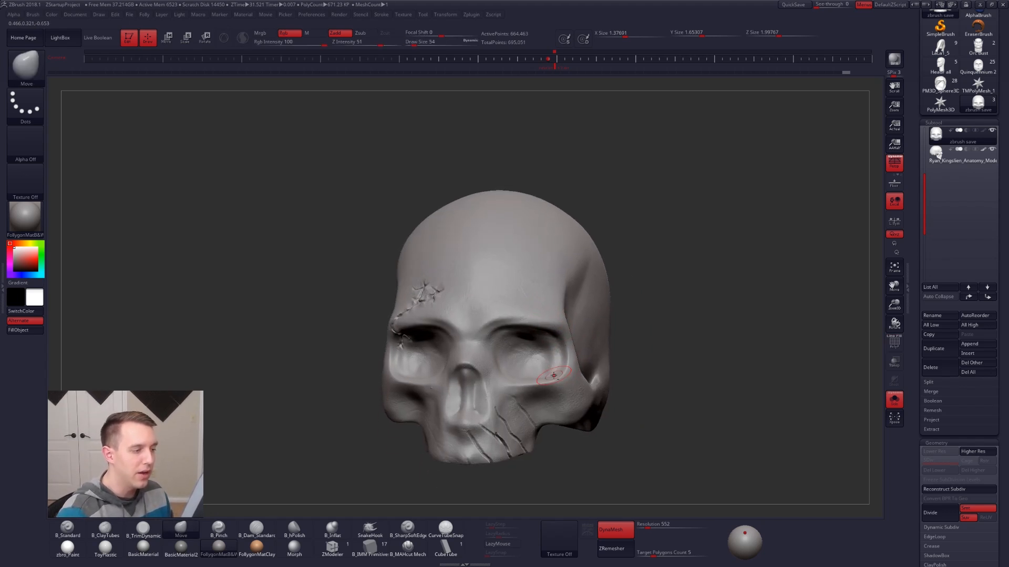
key("1")
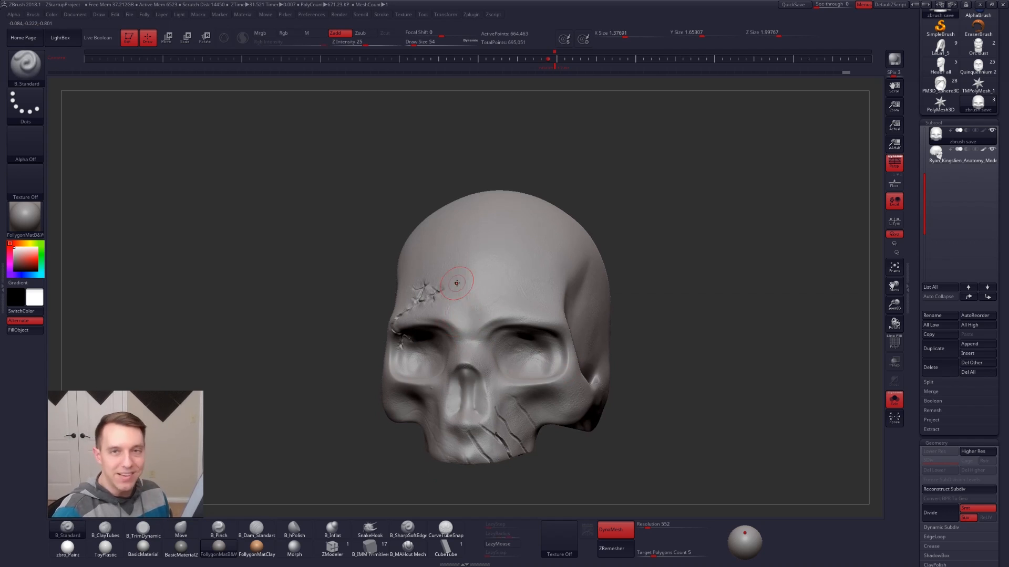
right_click_drag(461, 264, 545, 273)
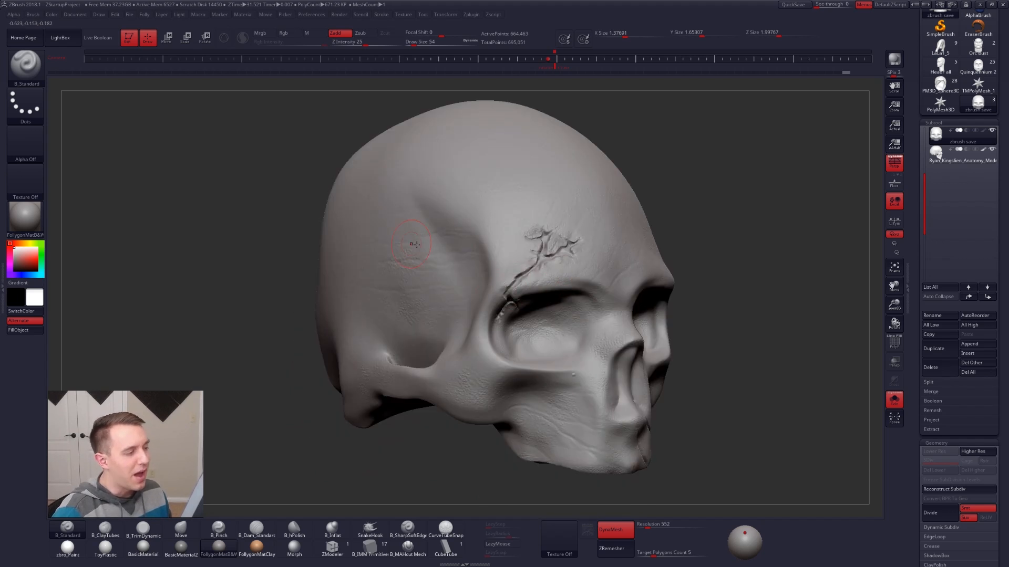
Step: Try stamping Alpha 58 cracks onto the side of the cranium with the DragRect stroke
right_click_drag(448, 262, 467, 291, "alt")
left_click(26, 105)
left_click(111, 111)
left_click(25, 143)
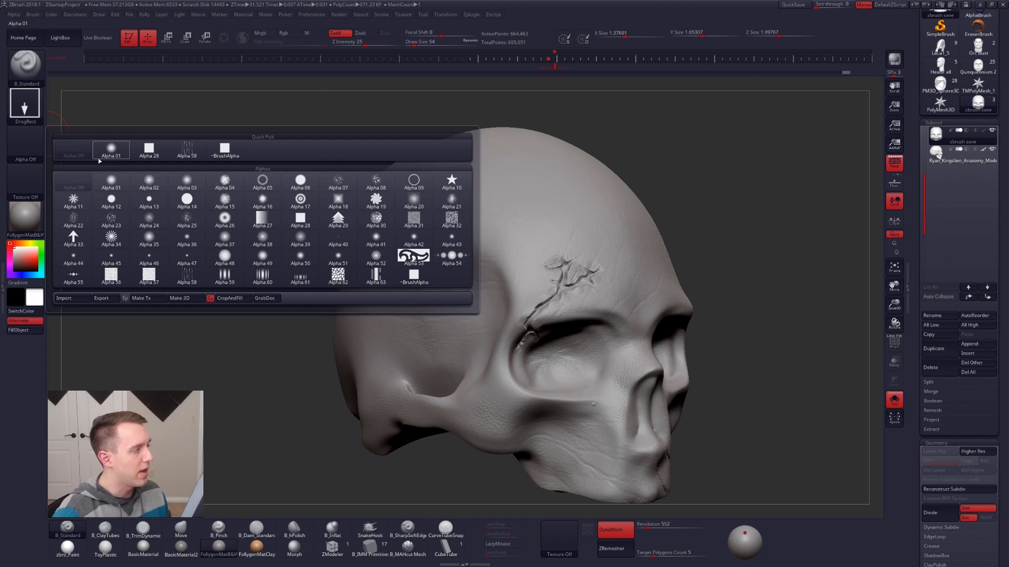
left_click(187, 275)
left_click_drag(422, 289, 362, 246)
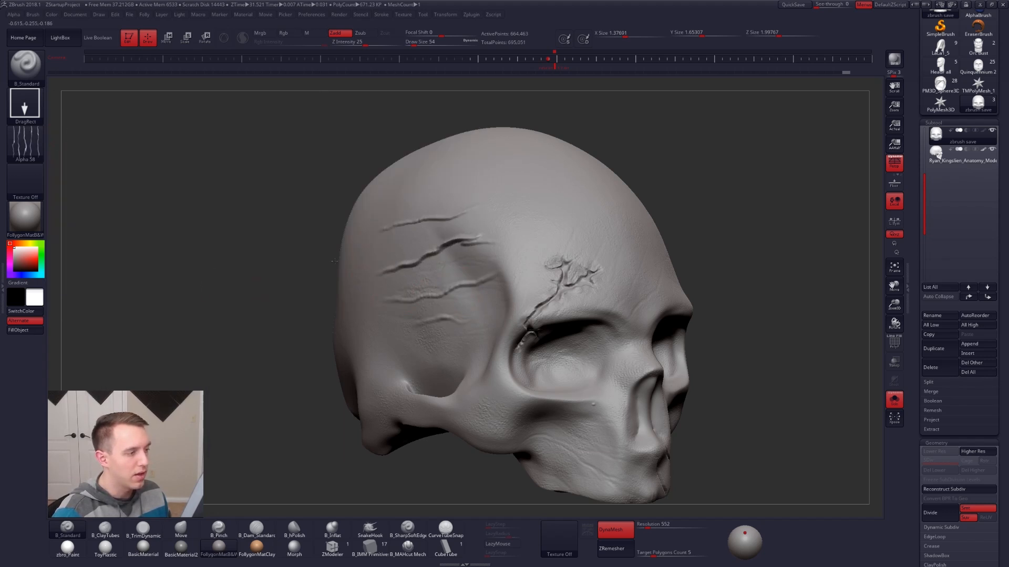
Step: Undo the crack stamp, try another across the temple and undo that one too
key("ctrl+z")
mouse_move(429, 282)
left_mouse_down()
mouse_move(384, 313)
mouse_move(362, 281)
left_mouse_up()
key("ctrl+z")
key("ctrl+z")
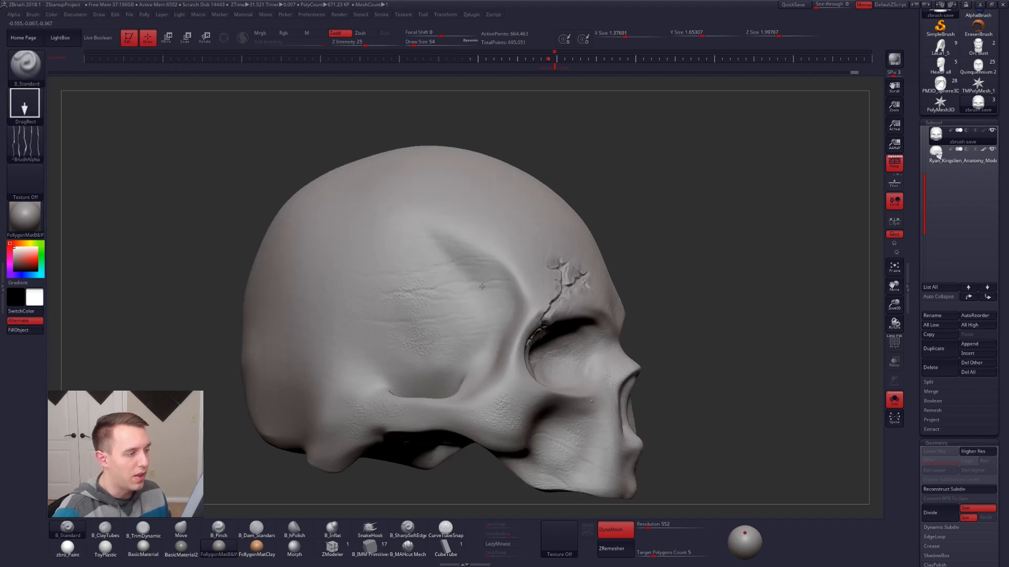
key("ctrl+z")
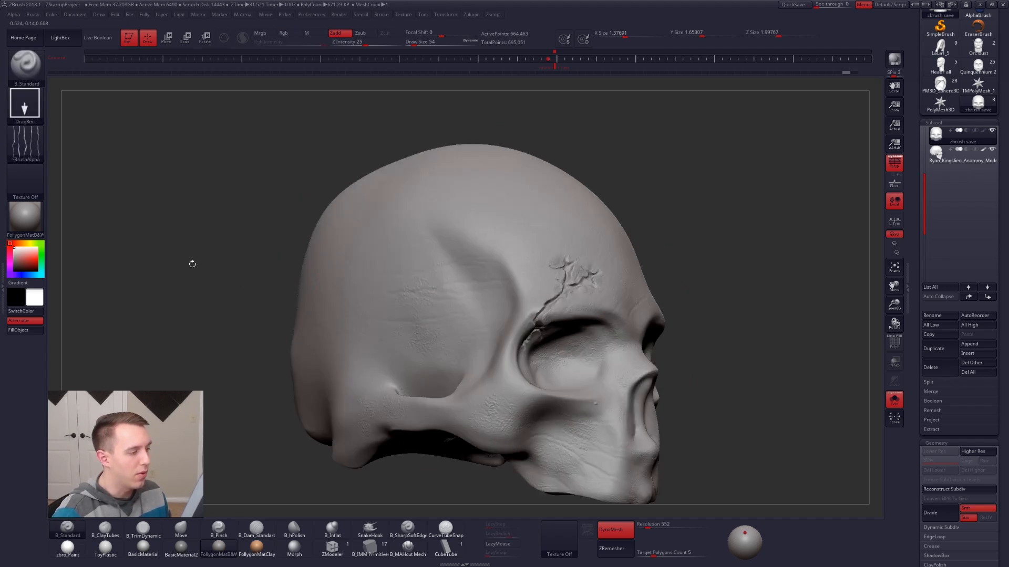
left_click(25, 142)
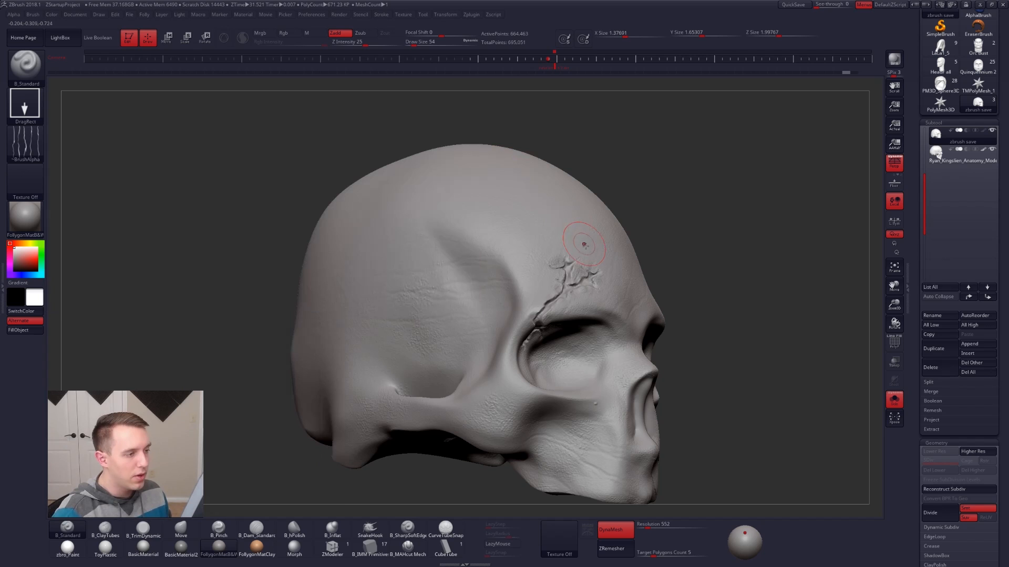
right_click_drag(452, 335, 465, 294)
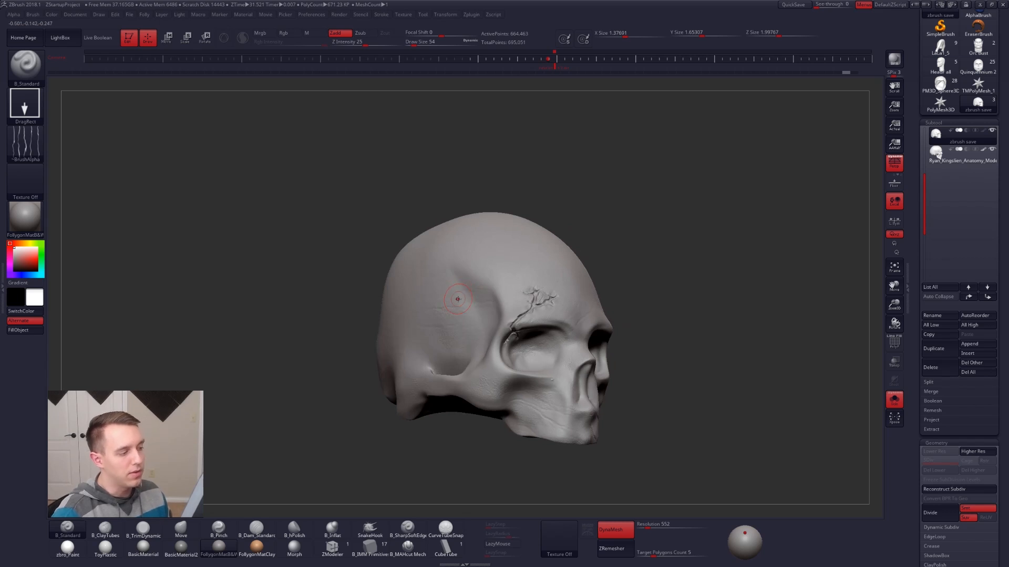
Step: Switch the B_Standard brush to the Spray stroke with Alpha 07 and set the draw size to 61
left_click(24, 104)
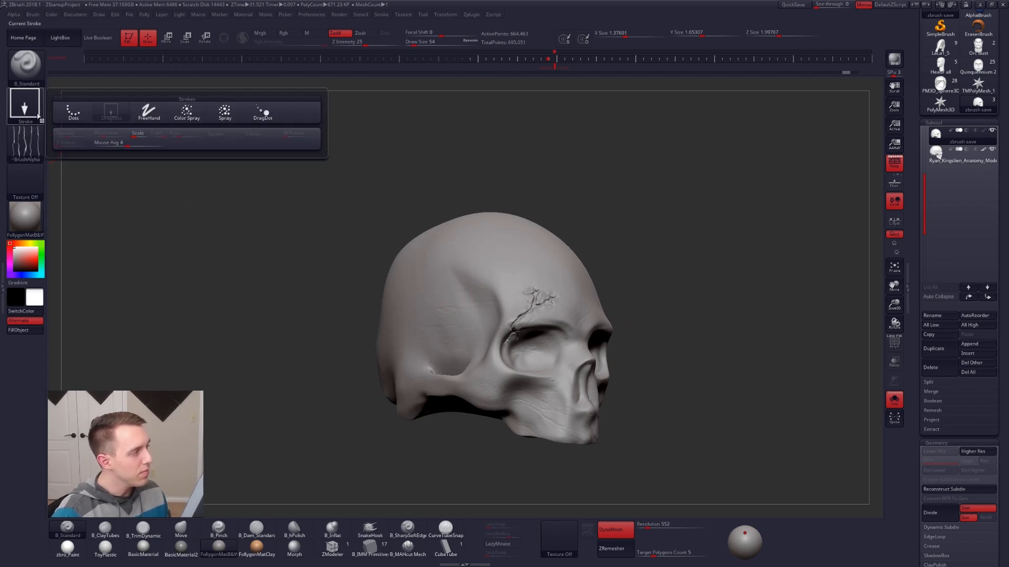
left_click(224, 112)
left_click(35, 149)
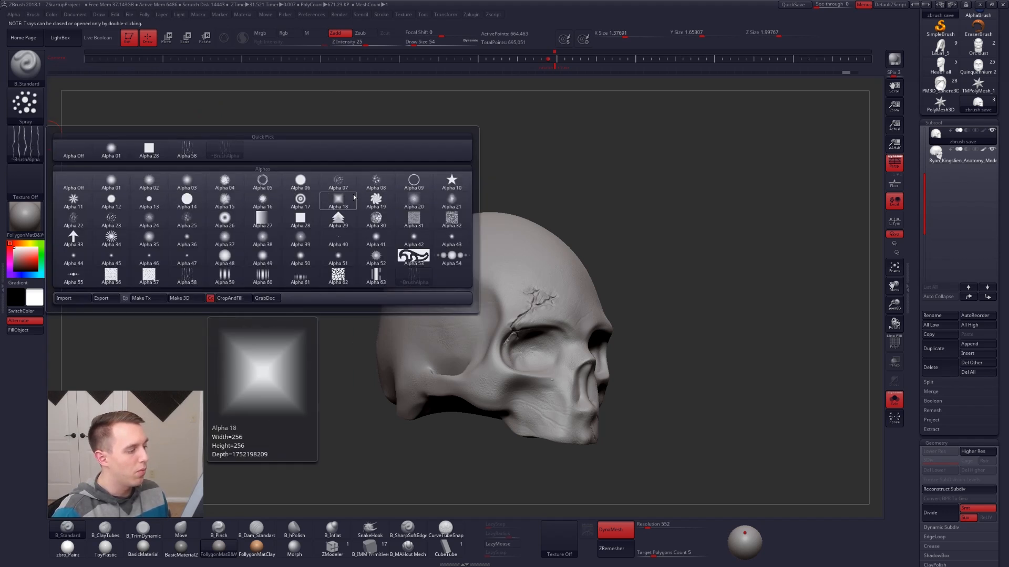
left_click(338, 181)
mouse_move(416, 240)
right_mouse_down("alt")
mouse_move(484, 267)
mouse_move(492, 314)
mouse_move(445, 300)
mouse_move(495, 313)
right_mouse_up("alt")
key("space")
left_click_drag(486, 313, 509, 319)
mouse_move(509, 320)
right_mouse_down()
mouse_move(481, 345)
mouse_move(513, 349)
mouse_move(513, 386)
right_mouse_up()
key("bracketleft")
Step: Try spraying a rough bone texture over the side of the cranium at Z Intensity 25
mouse_move(446, 368)
left_mouse_down()
mouse_move(497, 320)
mouse_move(465, 370)
left_mouse_up()
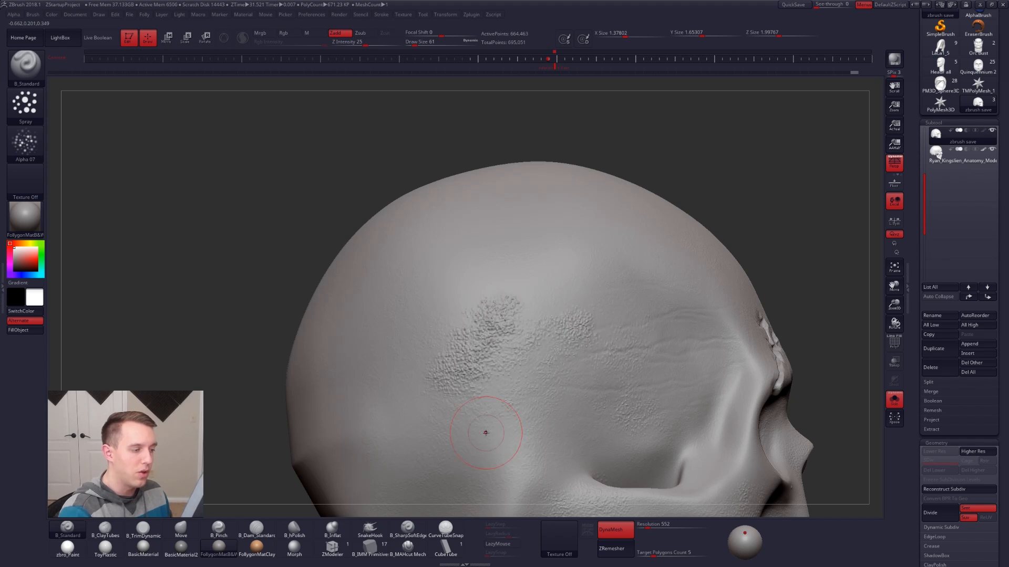
mouse_move(558, 256)
left_mouse_down()
mouse_move(515, 259)
mouse_move(591, 269)
left_mouse_up()
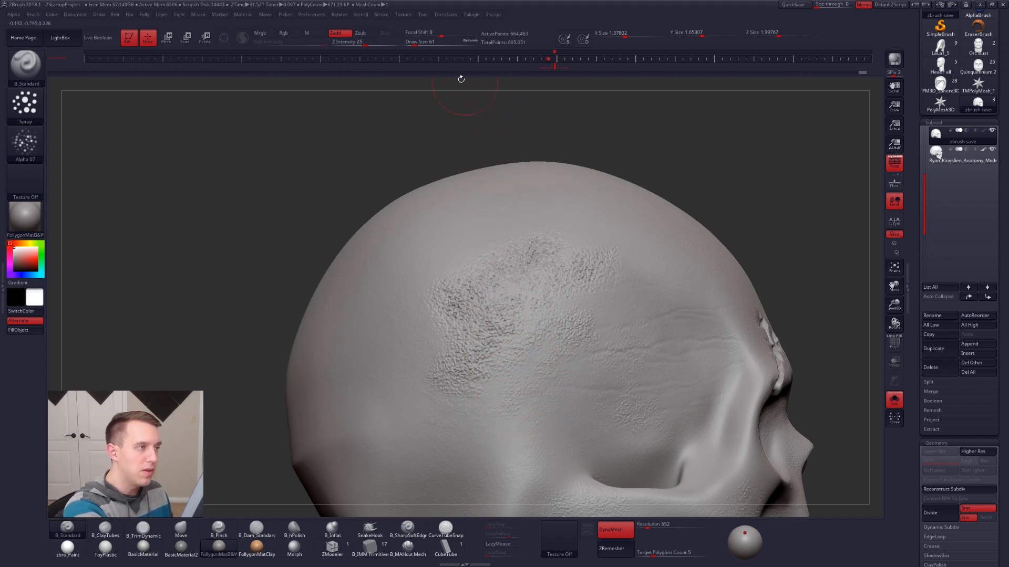
Step: Undo the rough texture strokes, set Z Intensity to 6 and spray a subtle pitted texture across the side of the cranium
key("space")
left_click_drag(455, 168, 447, 169)
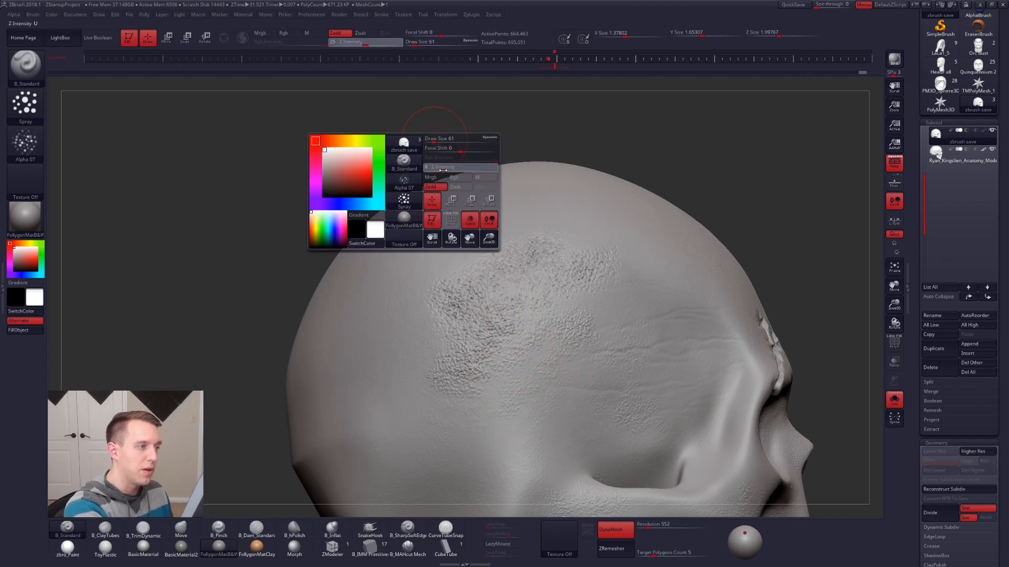
key("ctrl+z")
key("ctrl+z")
key("ctrl+z")
key("ctrl+shift+z")
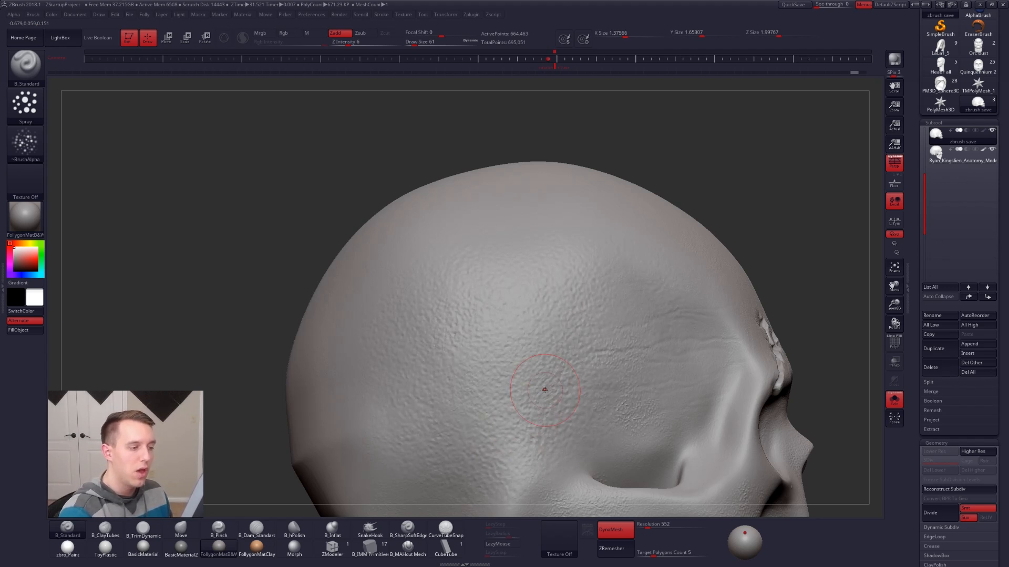
right_click_drag(578, 375, 585, 378)
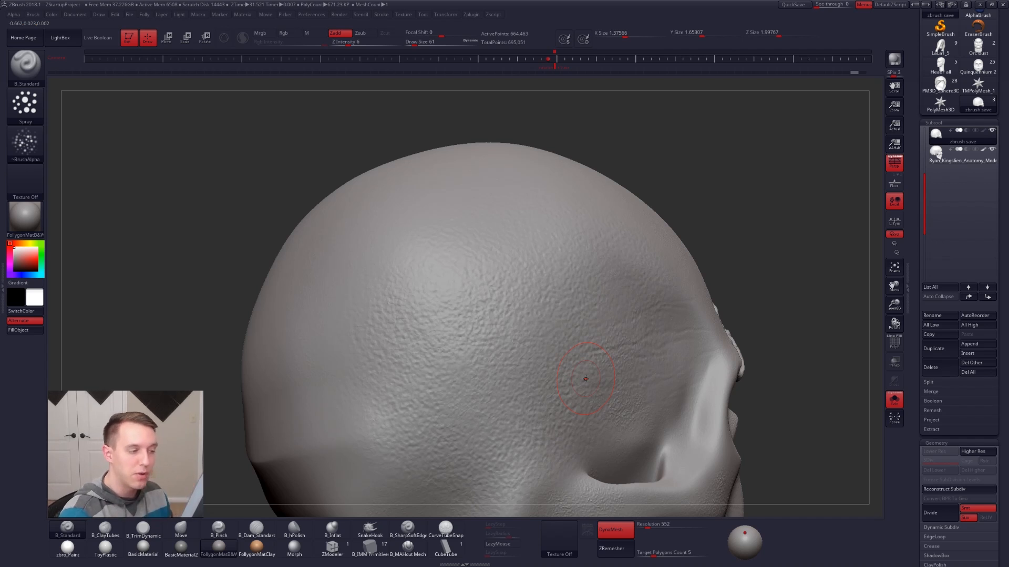
key("space")
left_click(554, 339)
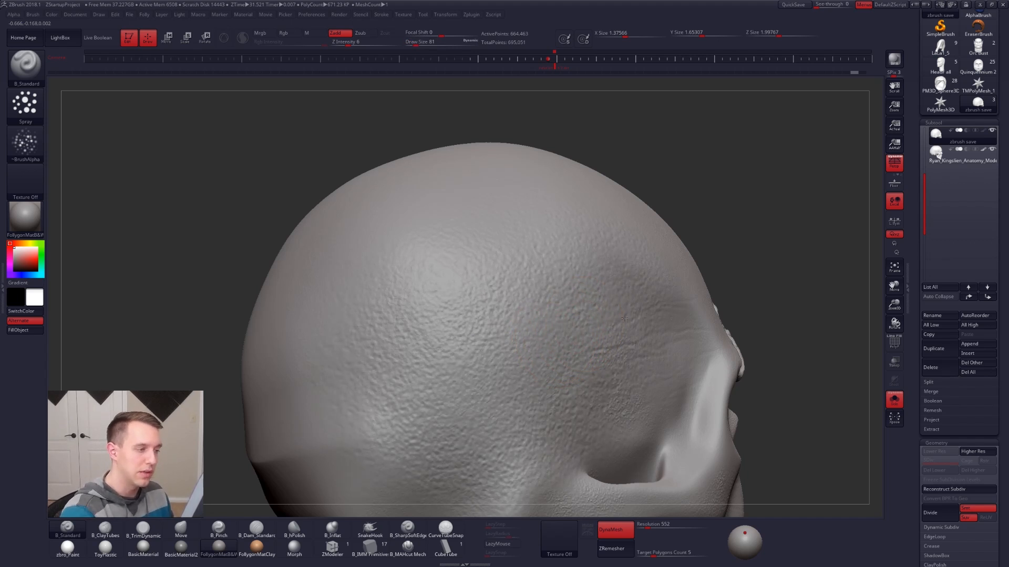
right_click_drag(510, 415, 509, 381, "alt")
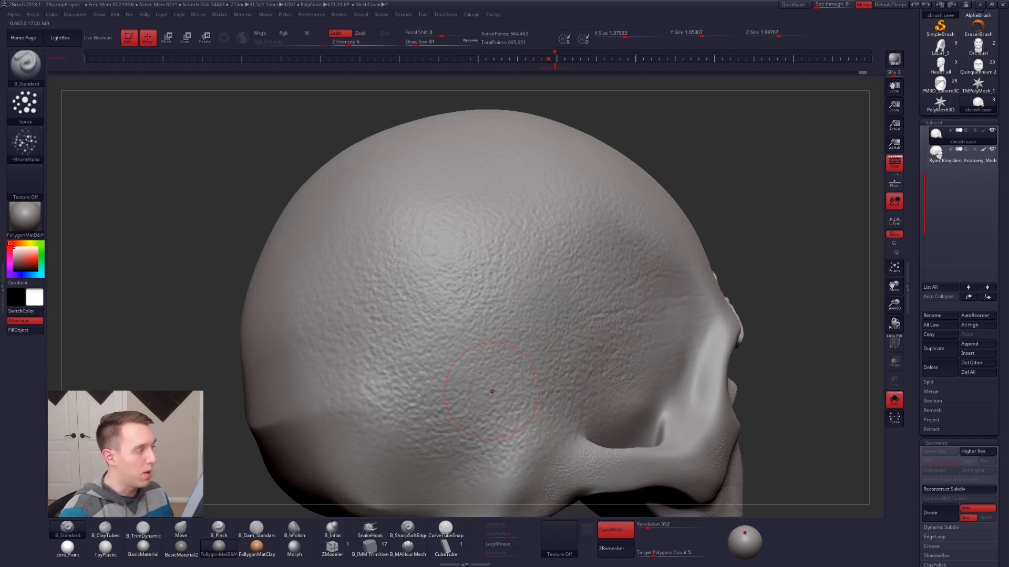
Step: Show both skulls to compare the cranium with the reference, then reselect and isolate the sculpted skull
left_click(30, 108)
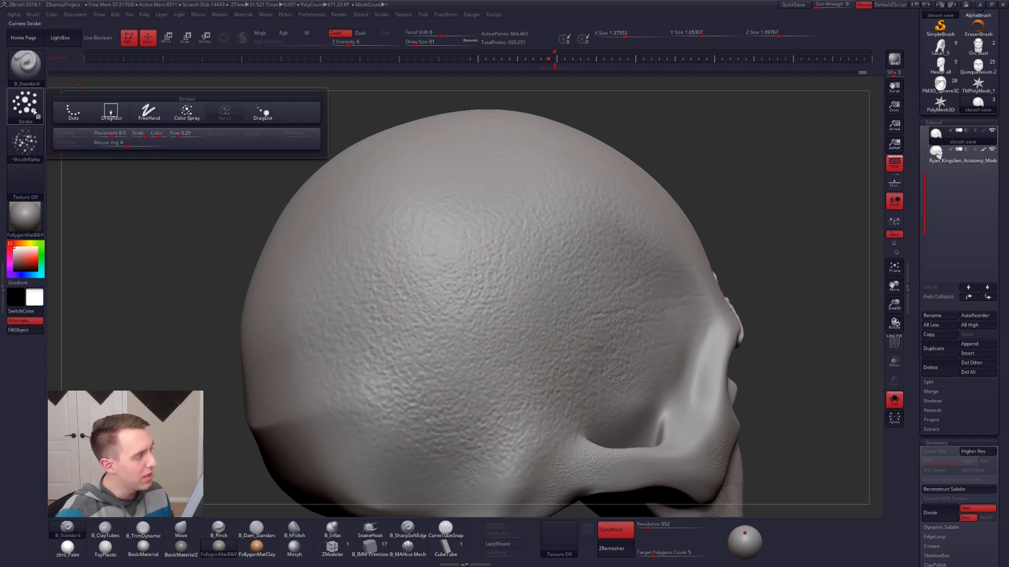
mouse_move(539, 267)
right_mouse_down("ctrl")
mouse_move(457, 238)
mouse_move(596, 298)
mouse_move(591, 189)
right_mouse_up("ctrl")
key("shift+alt+s")
left_click(596, 298, "alt")
left_click(468, 160, "alt")
right_click_drag(672, 252, 453, 313)
key("shift+alt+s")
right_click_drag(505, 279, 557, 304, "ctrl")
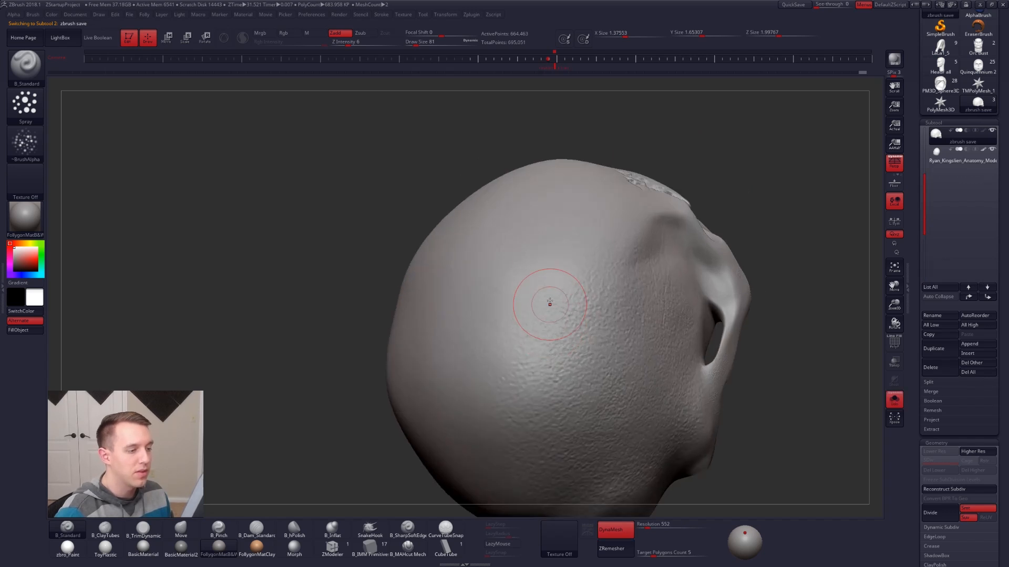
Step: Set the B_Standard brush to the FreeHand stroke with no alpha and a draw size of 38
left_click(28, 113)
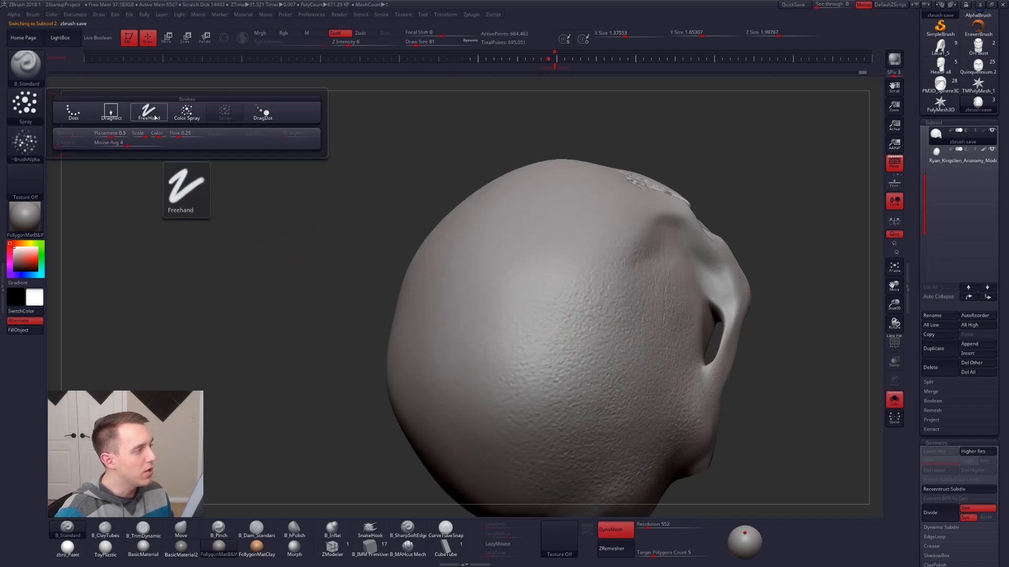
left_click(155, 117)
left_click(25, 142)
left_click(194, 134)
left_click_drag(193, 135, 565, 351)
right_click_drag(588, 351, 551, 302, "alt")
right_click_drag(664, 362, 593, 315, "alt")
key("space")
left_click_drag(647, 356, 640, 355)
right_click_drag(583, 356, 554, 324, "alt")
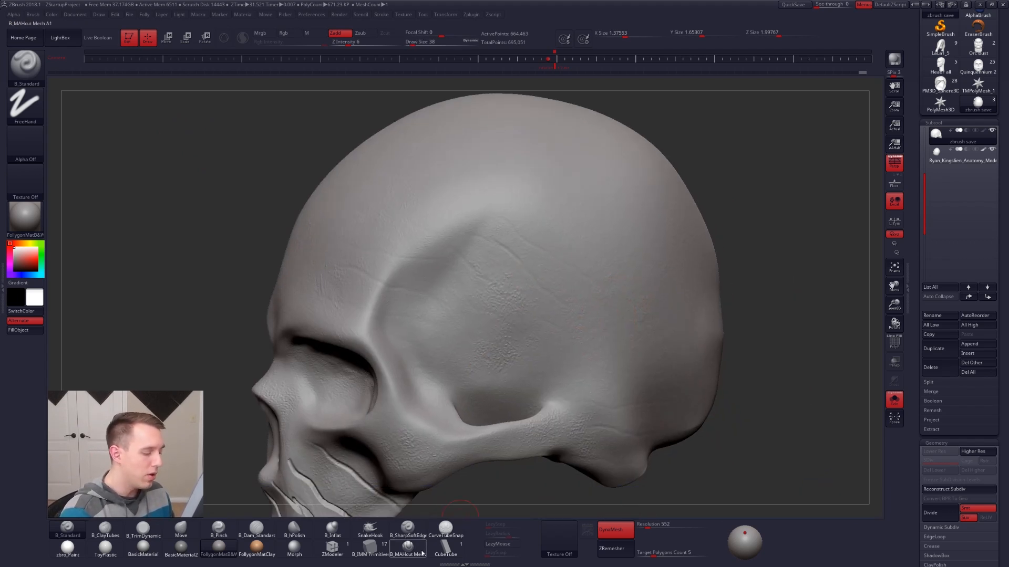
Step: Carve a curved groove above and behind the temple with the B_Dam_Standard brush, and reduce its draw size to 29
left_click(407, 548)
left_click(408, 528)
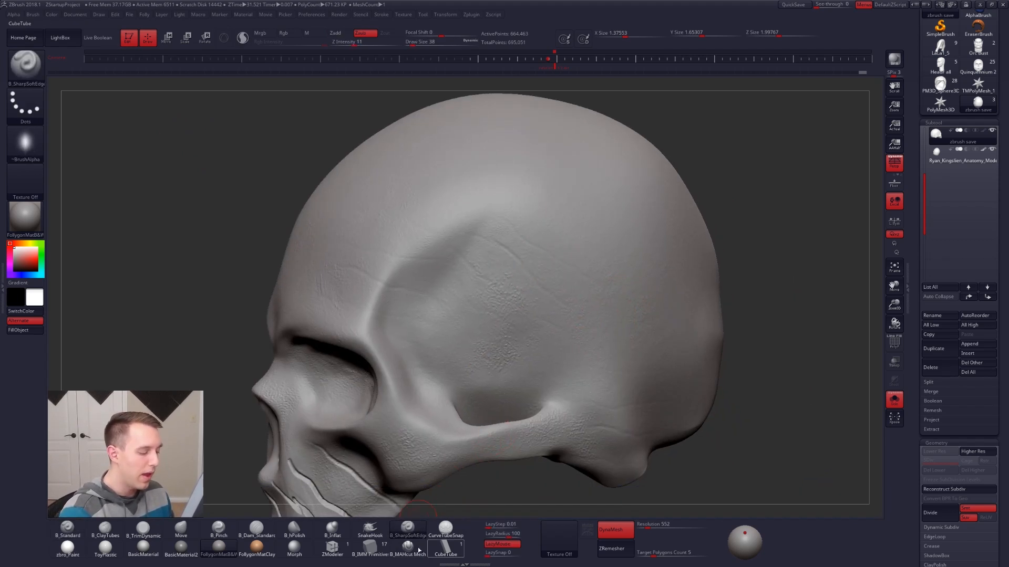
left_click(253, 531)
right_click_drag(521, 306, 497, 204, "ctrl")
left_click_drag(487, 193, 602, 264)
key("space")
left_click_drag(561, 228, 557, 227)
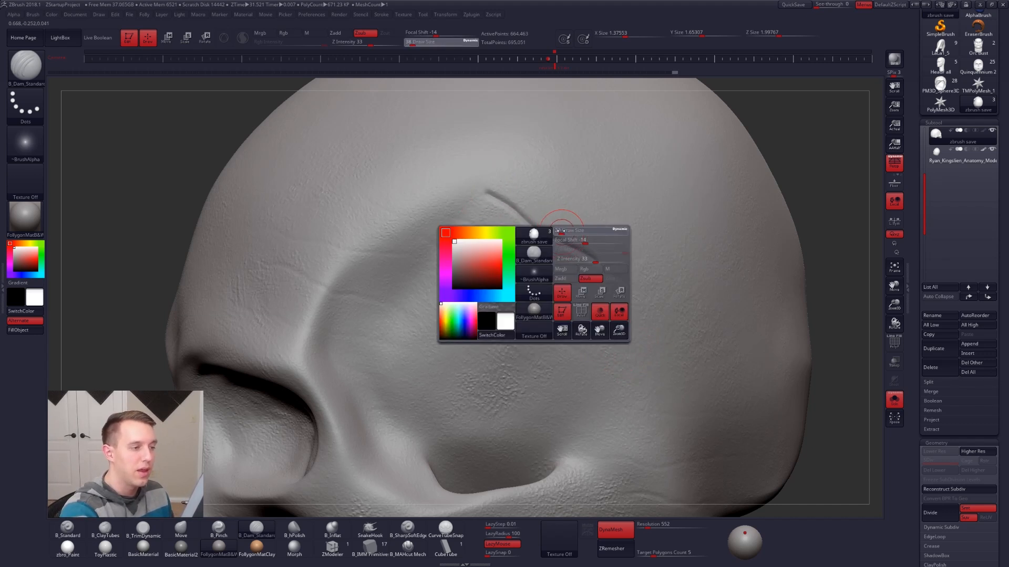
right_click_drag(554, 281, 583, 307)
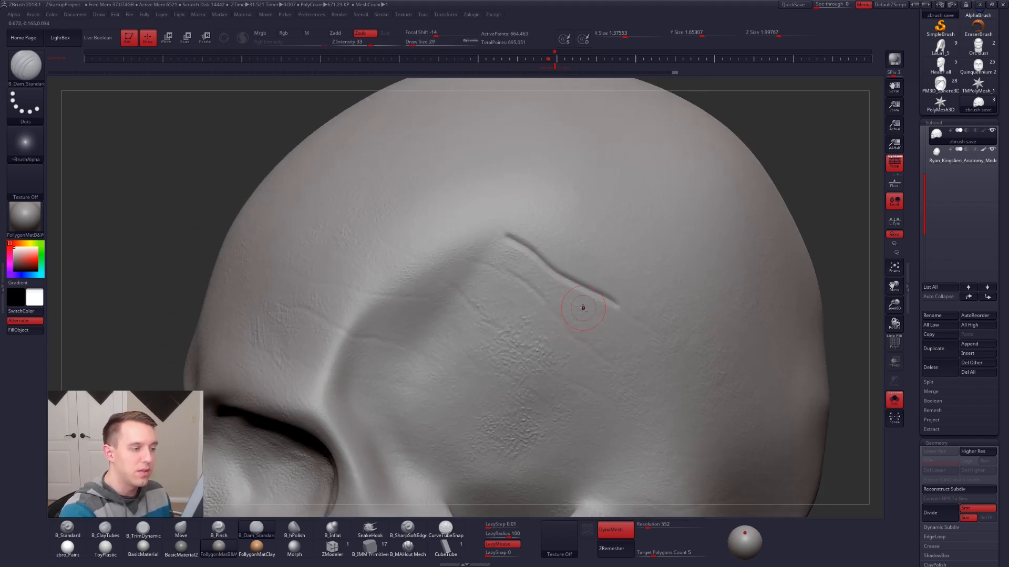
Step: Try carving several long curved grooves across the temple and forehead, and undo all the groove strokes
mouse_move(612, 365)
left_mouse_down()
mouse_move(505, 286)
mouse_move(339, 310)
left_mouse_up()
mouse_move(598, 402)
left_mouse_down()
mouse_move(473, 310)
mouse_move(252, 292)
left_mouse_up()
mouse_move(342, 292)
left_mouse_down()
mouse_move(420, 302)
mouse_move(476, 350)
left_mouse_up()
left_click_drag(284, 305, 578, 482)
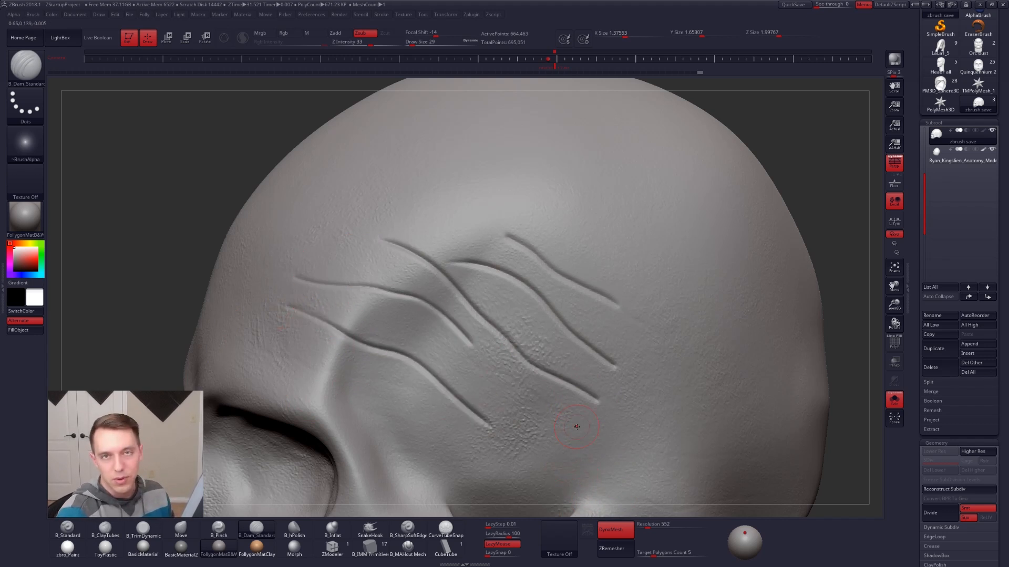
key("ctrl+z")
key("ctrl+z")
key("ctrl+z")
key("ctrl+z")
key("ctrl+z")
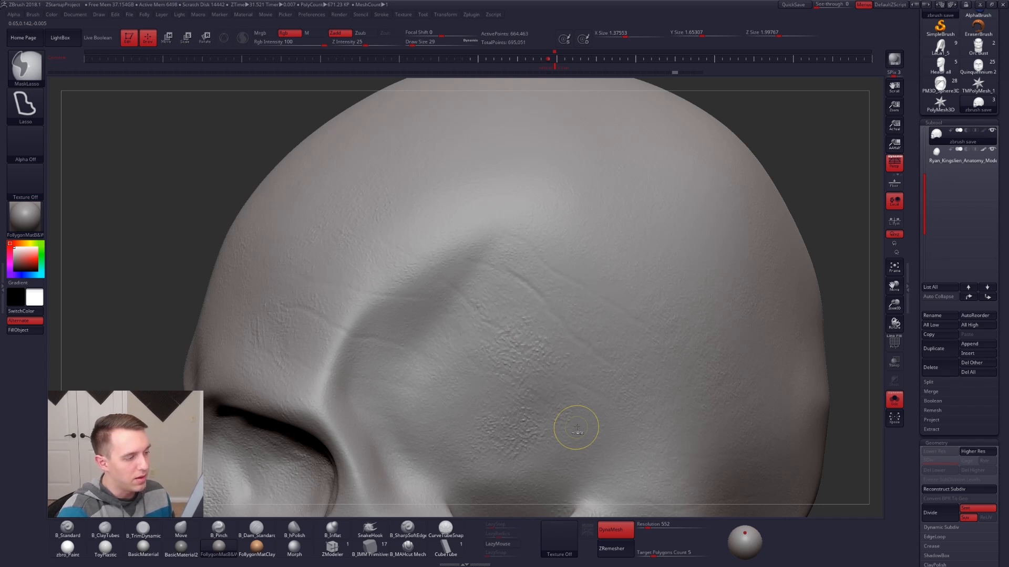
Step: Switch to Chrome, enlarge the 3D Human Skull and Jaw image to examine its cranial sutures, and return to ZBrush
right_click_drag(553, 382, 511, 371)
key("alt+Tab")
key("alt+Tab")
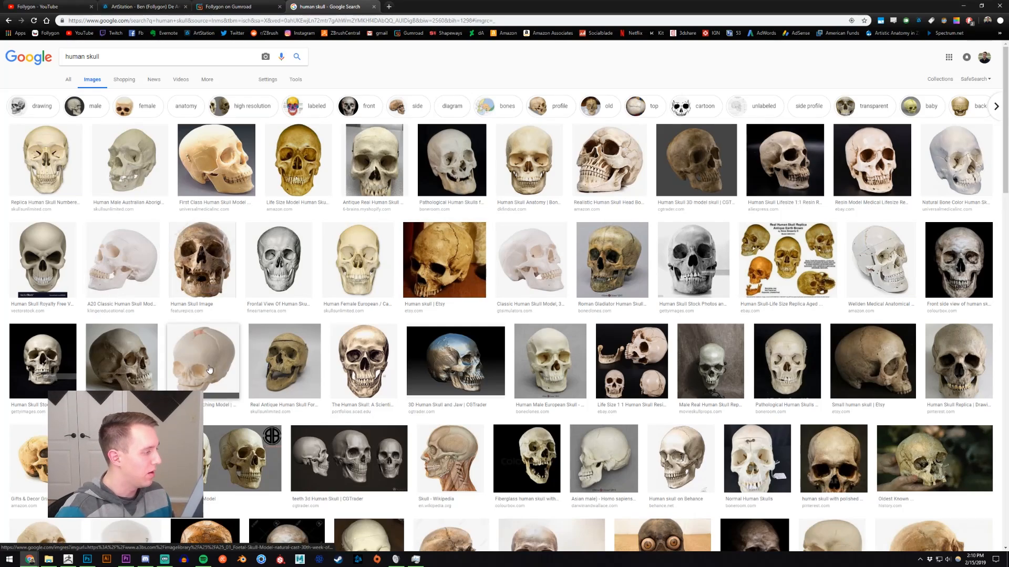
left_click(440, 376)
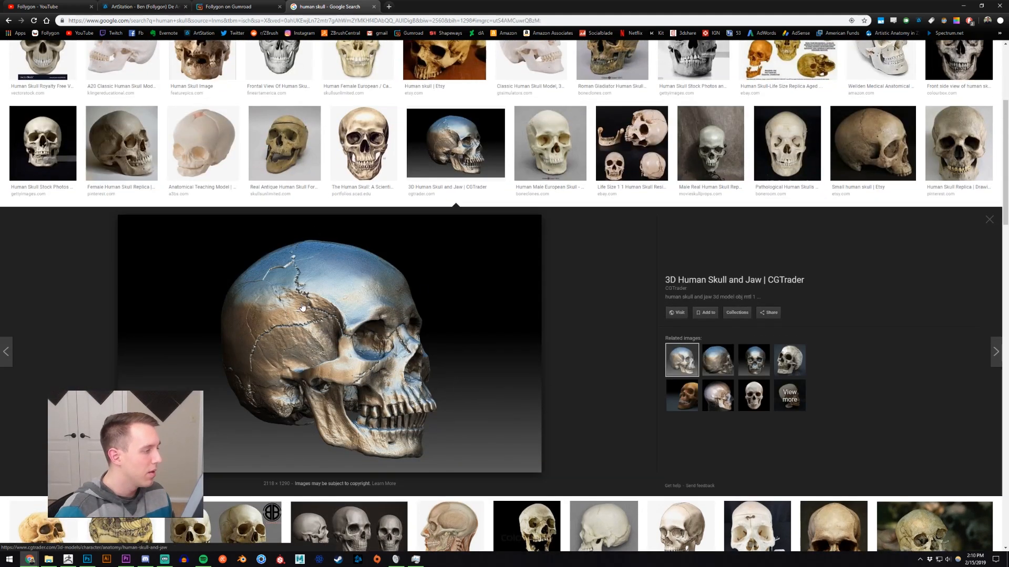
key("alt+Tab")
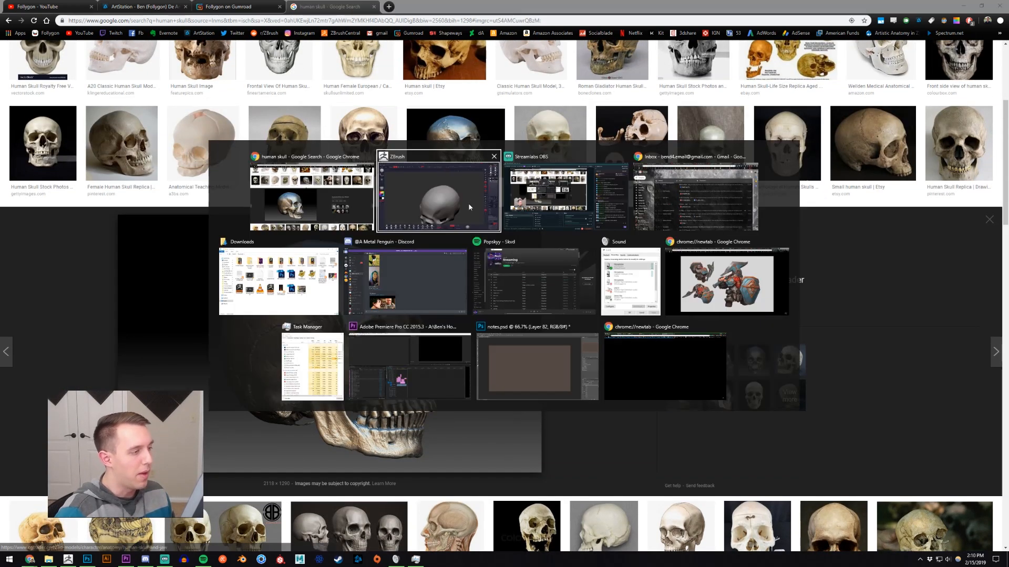
Step: Set the B_Dam_Standard lazy radius to 25, reduce the draw size and carve a wavy suture line down the side of the cranium
right_click_drag(534, 368, 504, 439, "alt")
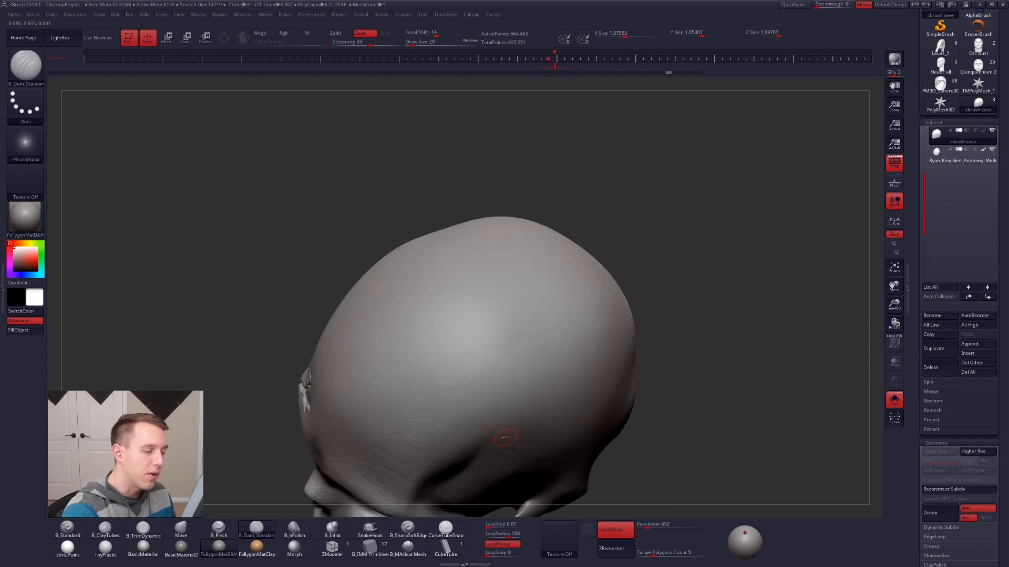
left_click_drag(507, 534, 496, 536)
left_click_drag(495, 429, 546, 320)
mouse_move(570, 309)
right_mouse_down()
mouse_move(517, 366)
mouse_move(512, 410)
right_mouse_up()
key("space")
left_click_drag(525, 392, 520, 392)
key("ctrl+z")
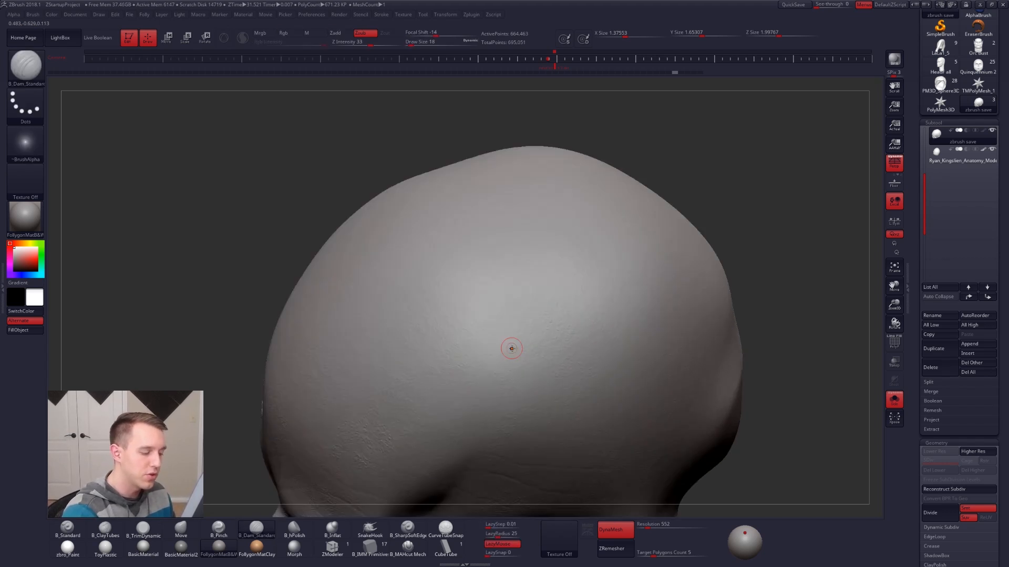
left_click_drag(516, 445, 508, 211)
right_click_drag(546, 315, 551, 356)
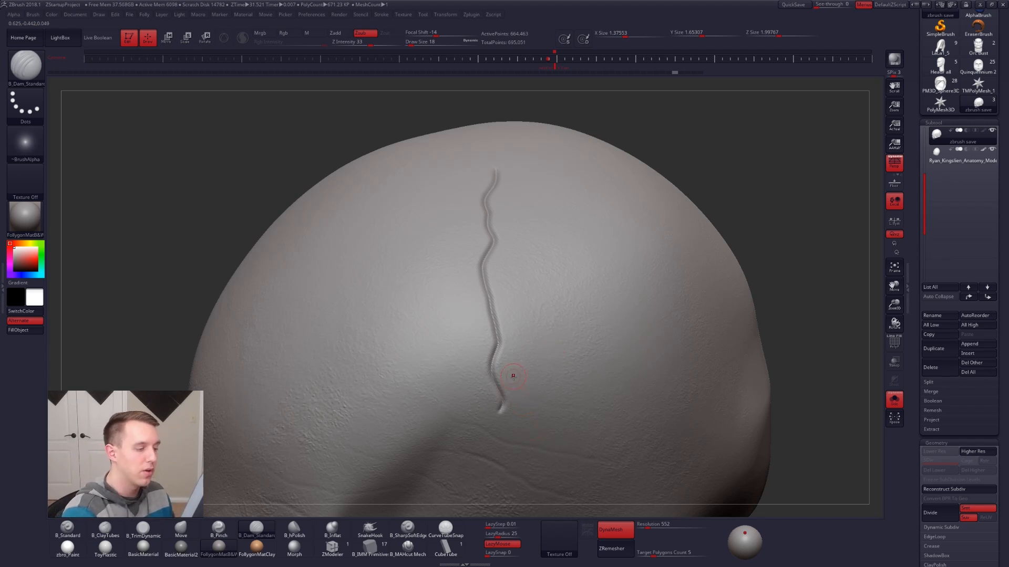
Step: Set the draw size to 12 and cut short jagged branches along the suture plus a few small cracks beside it
right_click_drag(513, 358, 494, 389, "ctrl")
key("space")
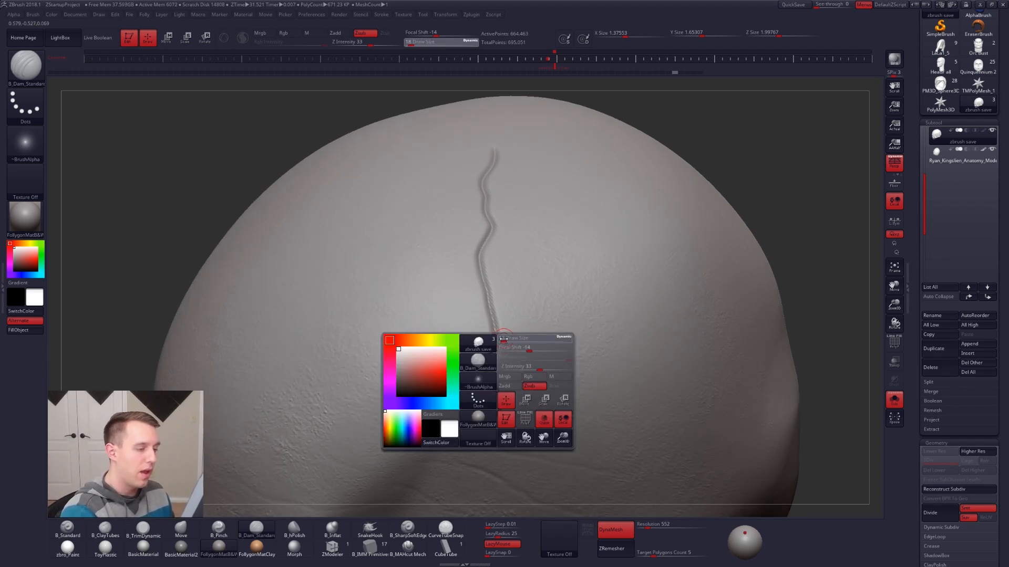
left_click_drag(510, 406, 516, 277)
key("ctrl")
key("ctrl+z")
mouse_move(498, 416)
left_mouse_down()
mouse_move(489, 428)
mouse_move(509, 406)
mouse_move(486, 402)
mouse_move(509, 379)
mouse_move(479, 371)
mouse_move(517, 343)
mouse_move(477, 332)
mouse_move(518, 297)
mouse_move(471, 272)
mouse_move(494, 248)
mouse_move(478, 231)
left_mouse_up()
right_click_drag(487, 221, 482, 207)
mouse_move(487, 204)
left_mouse_down()
mouse_move(499, 198)
mouse_move(507, 161)
left_mouse_up()
left_click_drag(477, 205, 458, 225)
right_click(512, 336)
left_click_drag(515, 267, 536, 308)
left_click_drag(469, 334, 445, 379)
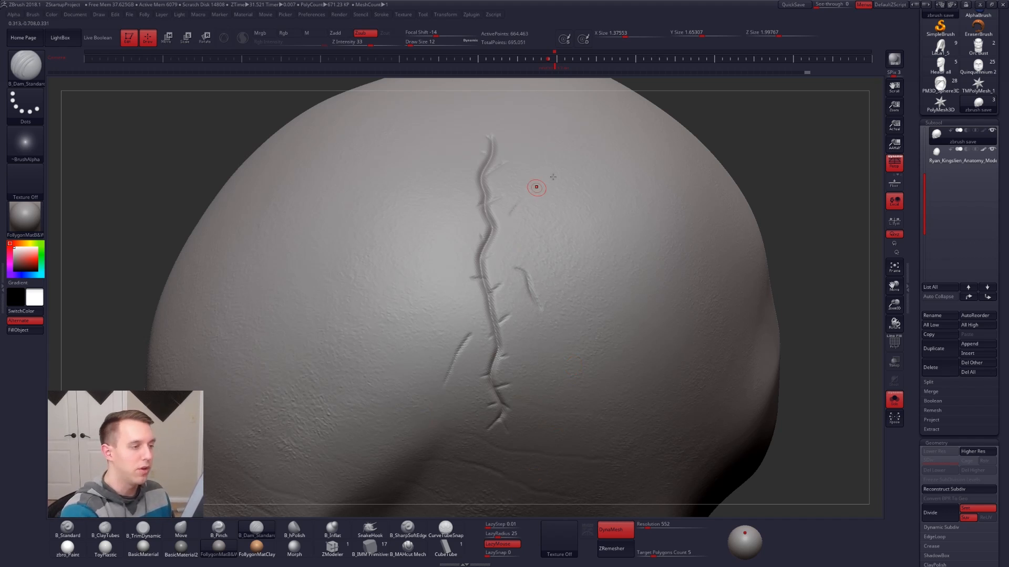
Step: Retrace the suture with the B_MAHcut Mech brush at draw size 9 and lazy radius 29 to sharpen its groove
key("space")
left_click_drag(482, 261, 486, 262)
left_click(418, 554)
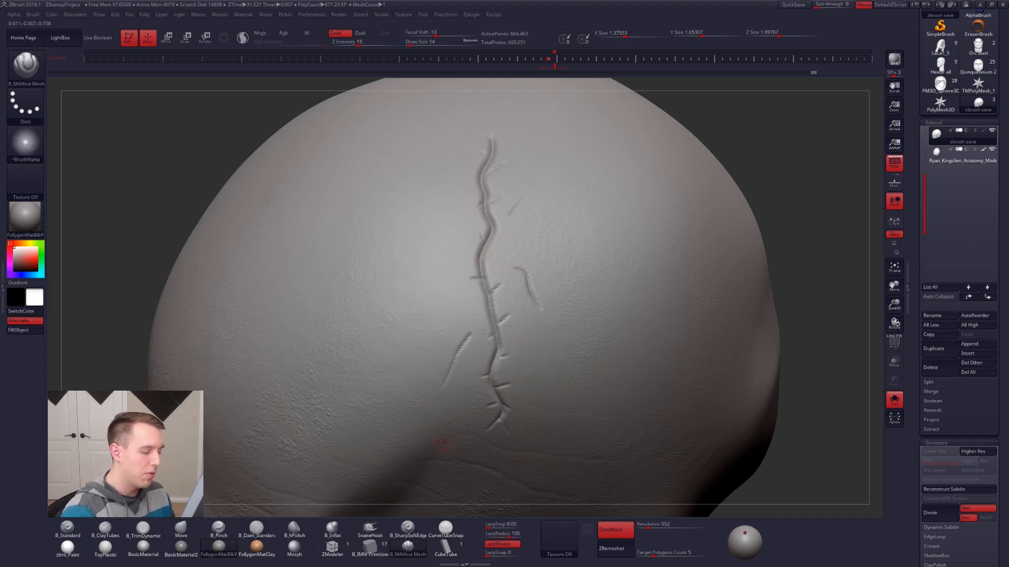
left_click_drag(492, 138, 485, 185)
left_click_drag(508, 535, 498, 535)
key("space")
mouse_move(500, 167)
left_mouse_down()
mouse_move(478, 182)
mouse_move(493, 229)
left_mouse_up()
key("ctrl+z")
mouse_move(493, 229)
left_mouse_down()
mouse_move(480, 258)
mouse_move(495, 339)
mouse_move(489, 380)
left_mouse_up()
left_click_drag(497, 421, 494, 430)
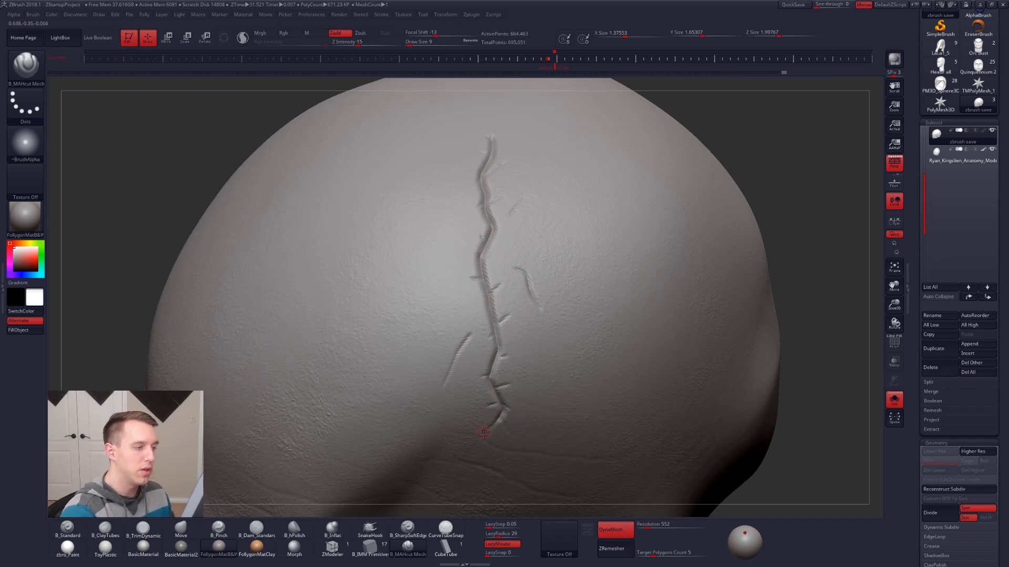
Step: Smooth the lower part of the suture and rework its middle section with B_MAHcut Mech at draw size 18
key("shift")
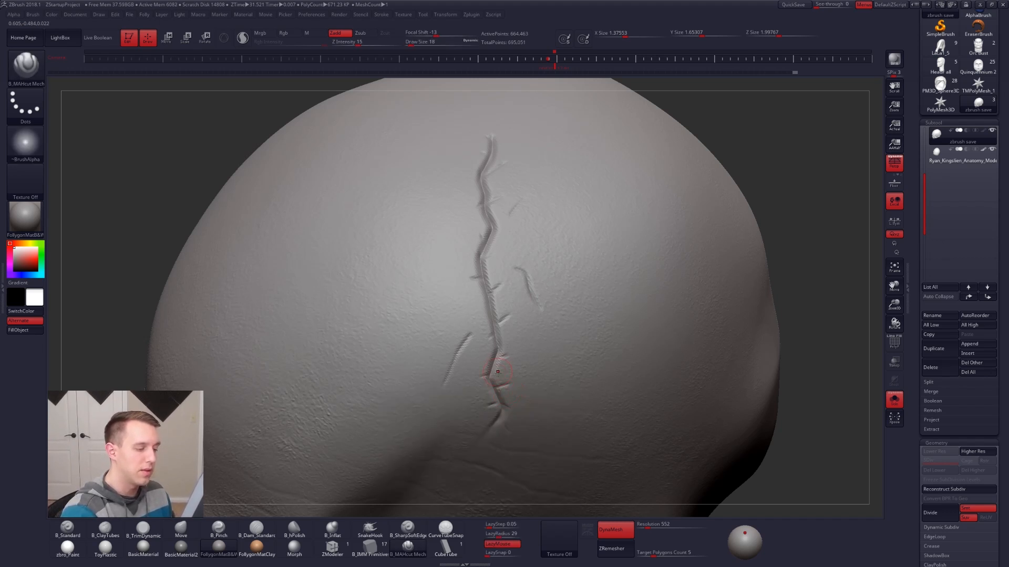
key("shift")
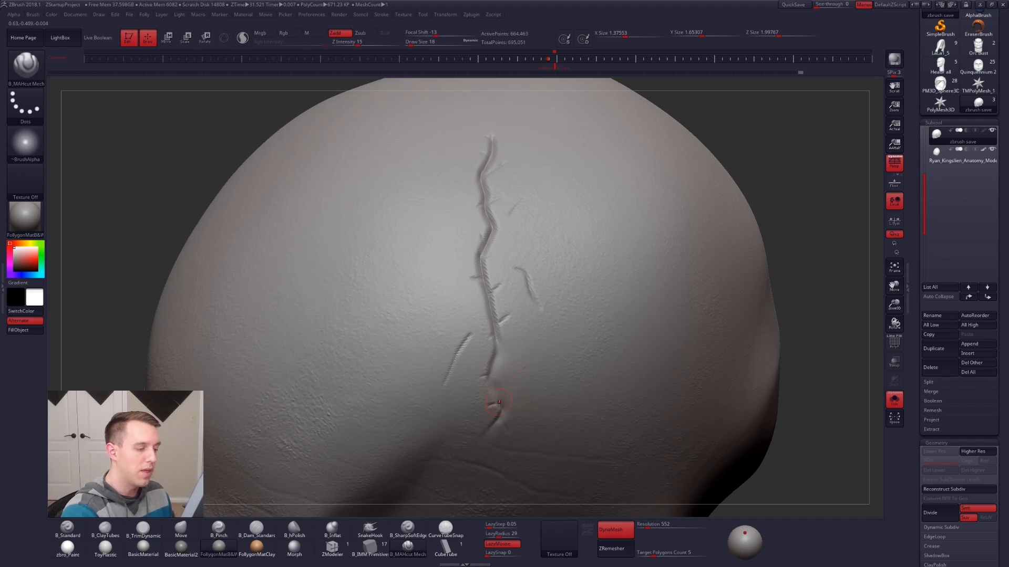
left_click_drag(488, 348, 493, 336)
left_click_drag(491, 374, 502, 310)
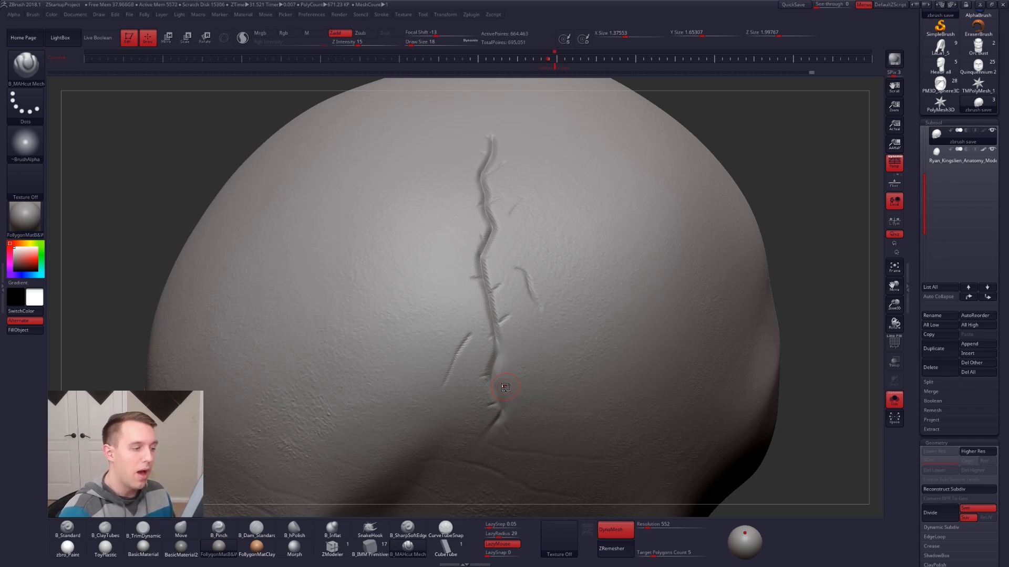
Step: Subdivide the skull mesh once and build up the suture's edges with the B_ClayTubes brush at draw size 12
key("ctrl+d")
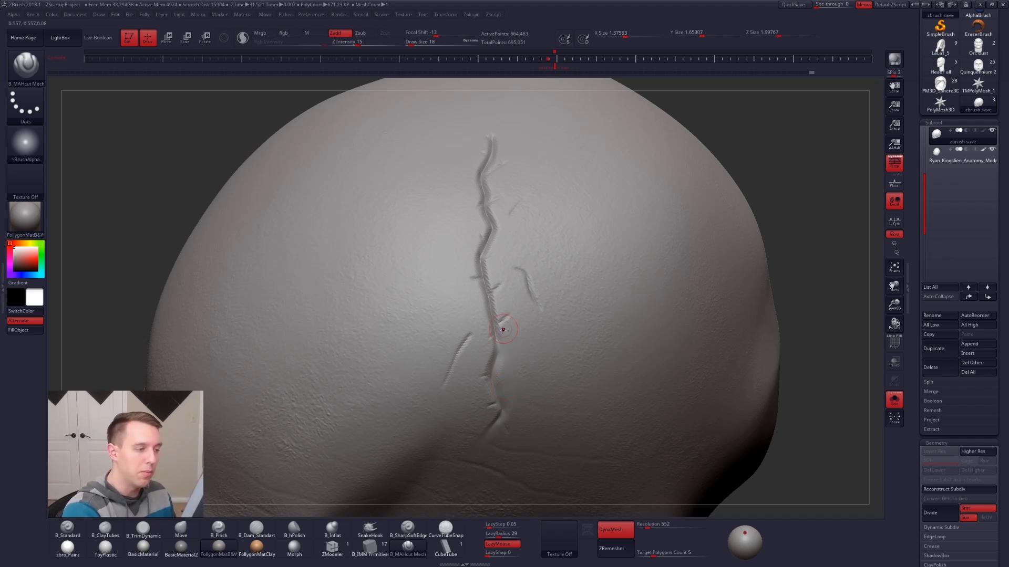
key("b")
key("c")
key("t")
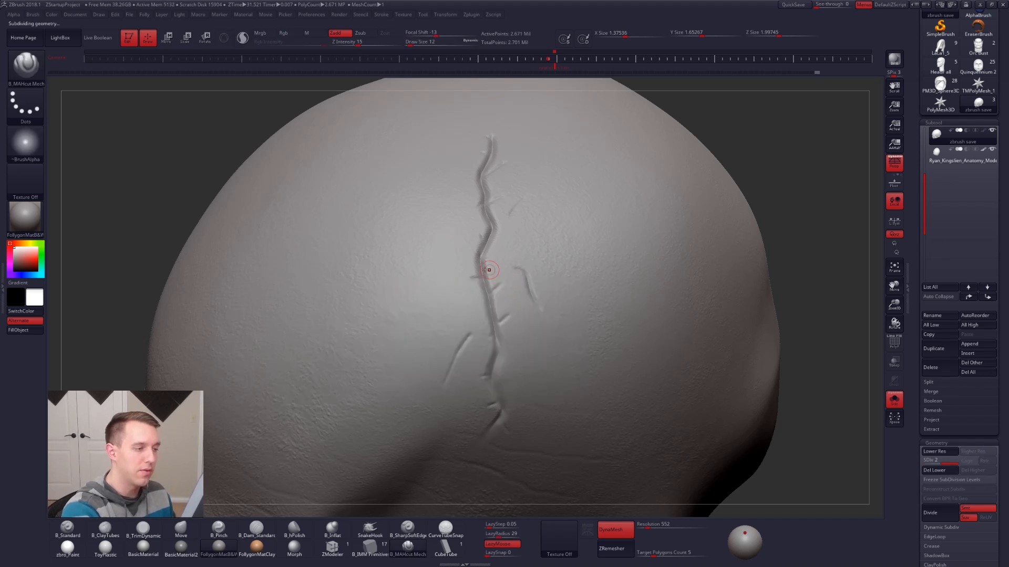
mouse_move(496, 229)
left_mouse_down()
mouse_move(489, 289)
mouse_move(487, 231)
mouse_move(476, 256)
left_mouse_up()
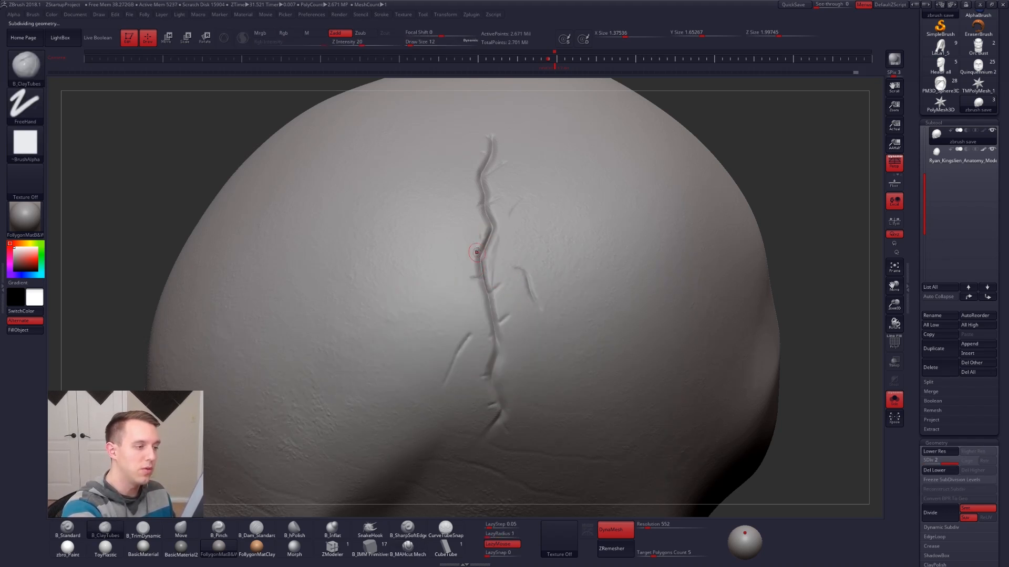
left_click_drag(489, 313, 492, 342)
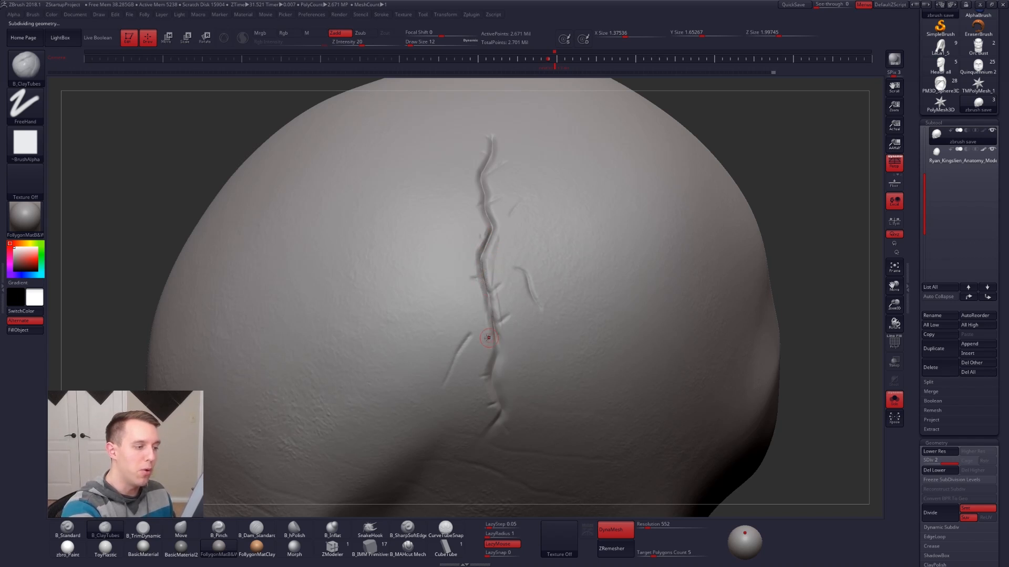
mouse_move(487, 231)
left_mouse_down()
mouse_move(478, 249)
mouse_move(482, 218)
left_mouse_up()
Step: Flatten and soften the raised edges along the suture with the B_TrimDynamic brush at draw size 12
key("3")
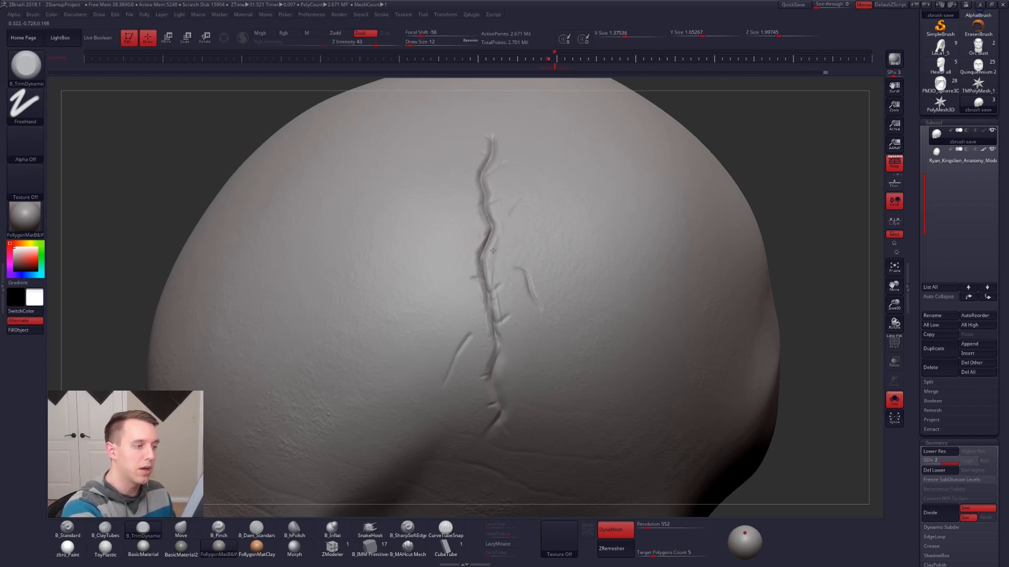
left_click_drag(480, 291, 483, 246)
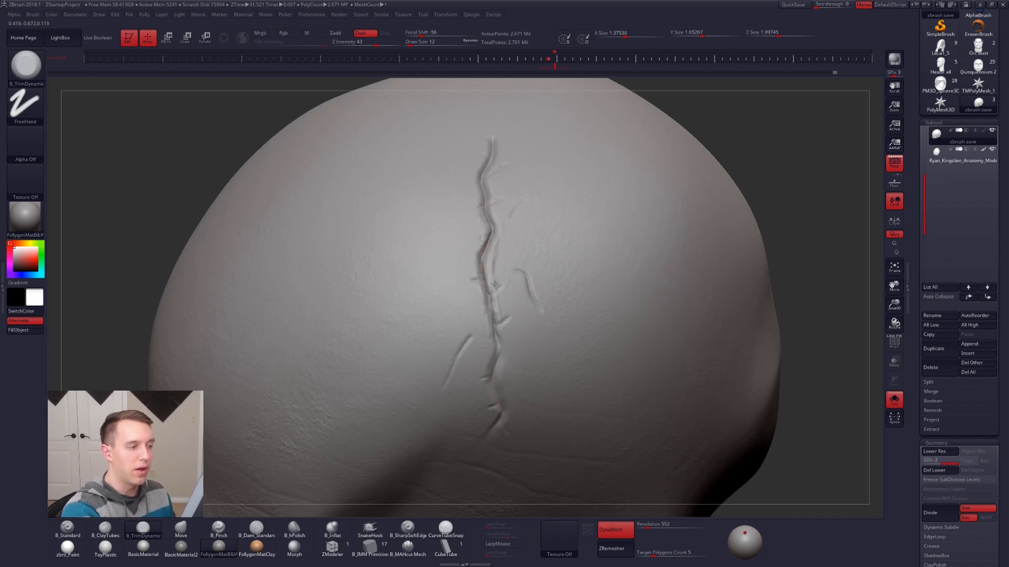
right_click_drag(494, 283, 480, 236, "ctrl")
left_click_drag(494, 199, 483, 231)
right_click_drag(410, 173, 488, 227, "ctrl")
left_click_drag(493, 273, 488, 229)
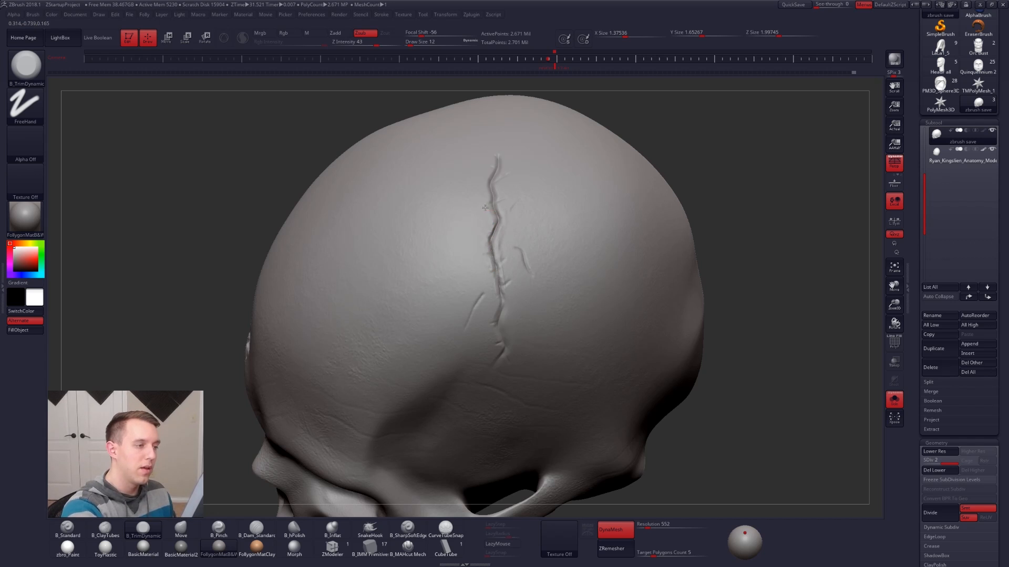
right_click_drag(489, 270, 567, 344)
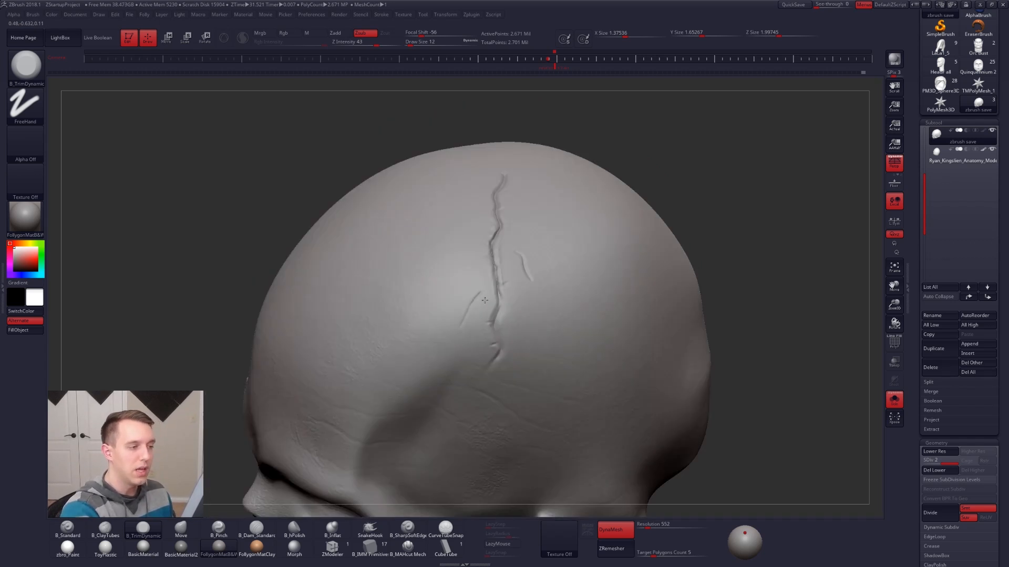